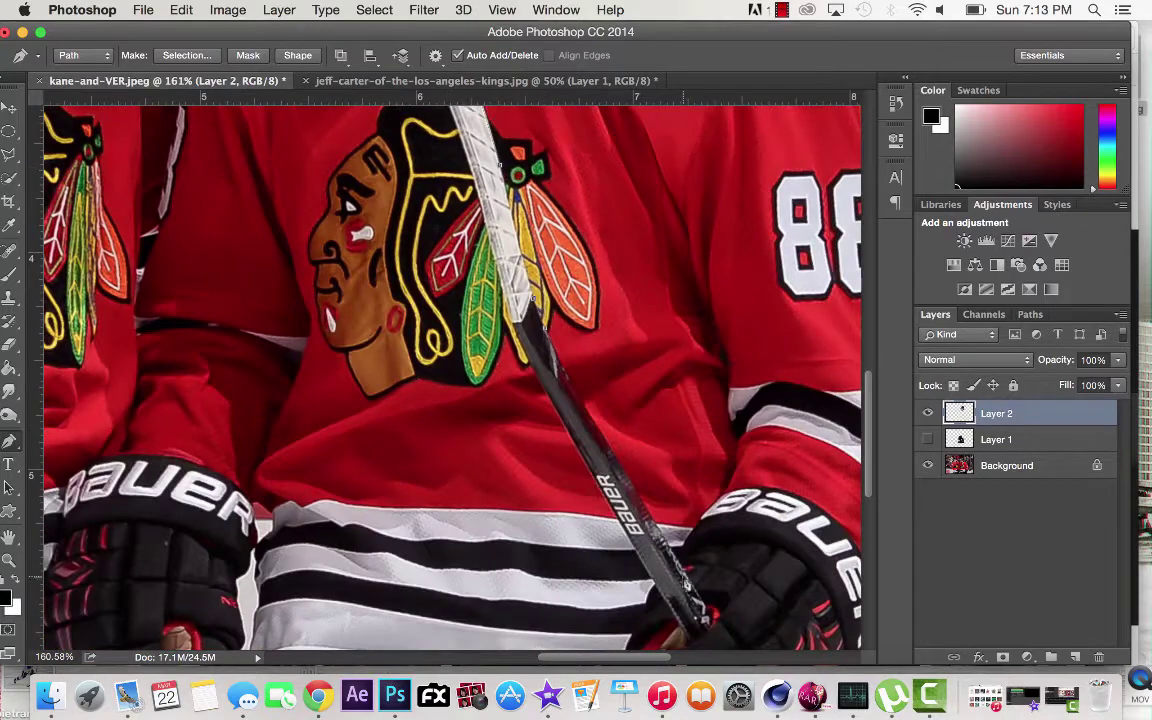
Trace a pen path along the stick, across the BAUER cuff and down the stick-holding glove's outer edge to the image border.
{"action": "scroll", "coordinate": [686, 583], "scroll_direction": "down", "scroll_amount": 3}
{"action": "scroll", "coordinate": [748, 426], "scroll_direction": "right", "scroll_amount": 4}
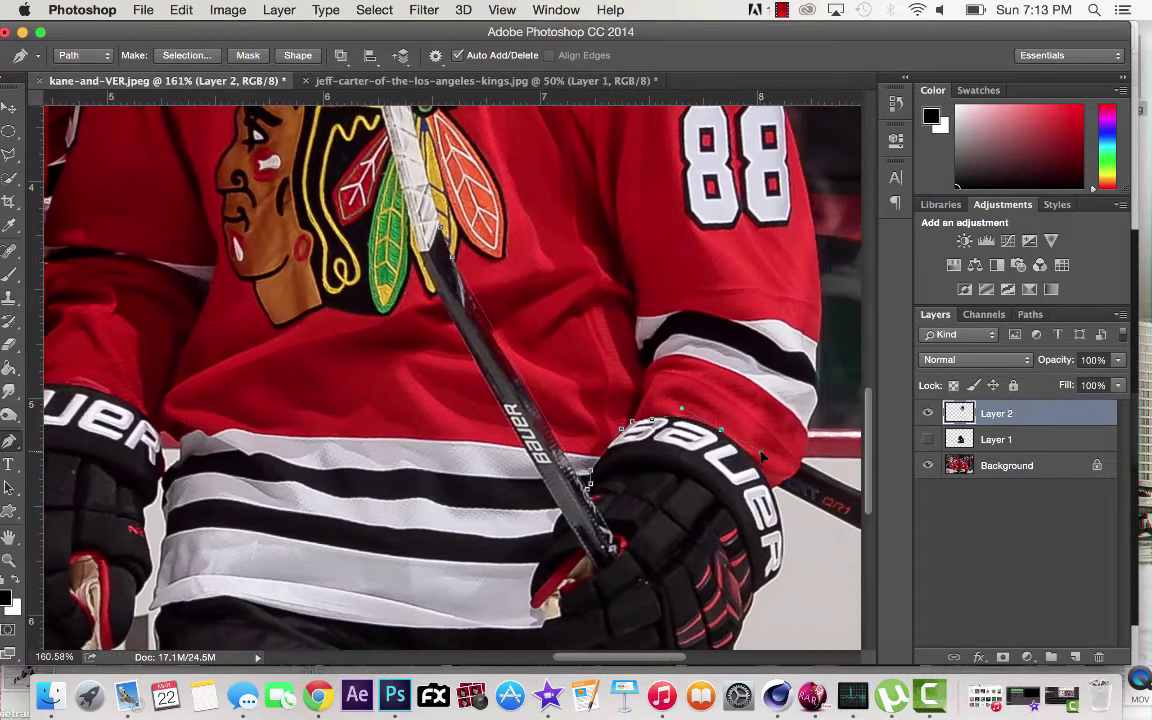
{"action": "key", "text": "z"}
{"action": "left_click_drag", "start_coordinate": [782, 603], "coordinate": [840, 603]}
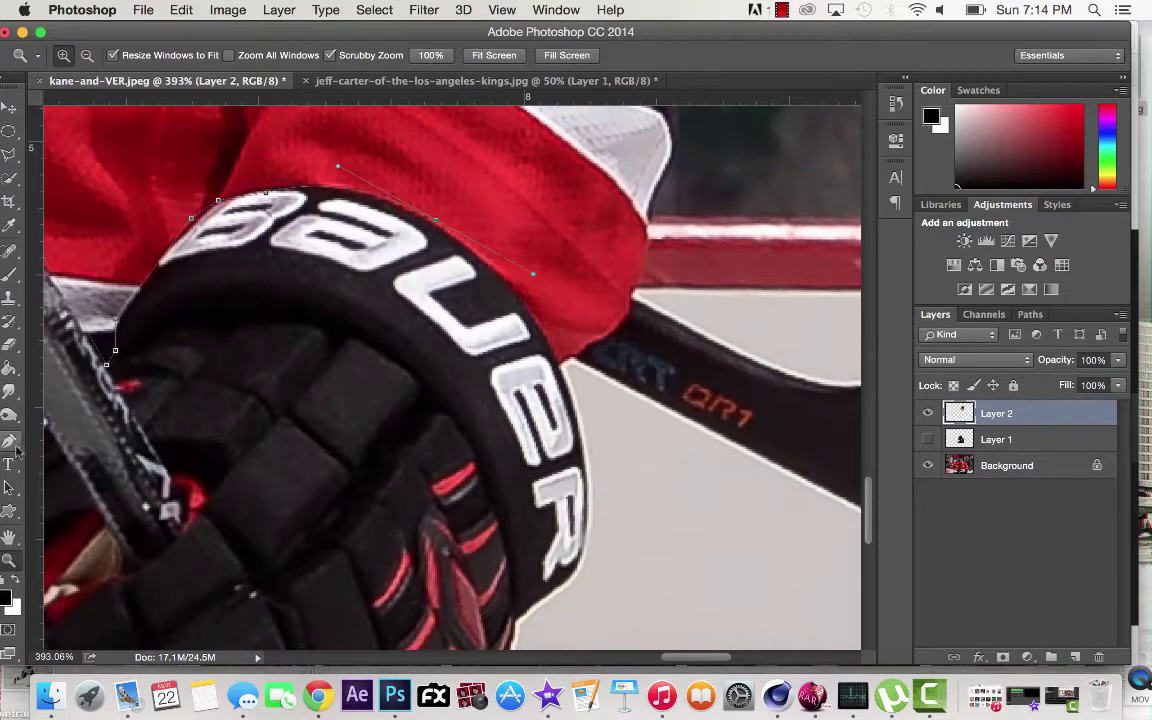
{"action": "left_click", "coordinate": [12, 443]}
{"action": "scroll", "coordinate": [607, 462], "scroll_direction": "down", "scroll_amount": 6}
{"action": "scroll", "coordinate": [607, 462], "scroll_direction": "left", "scroll_amount": 4}
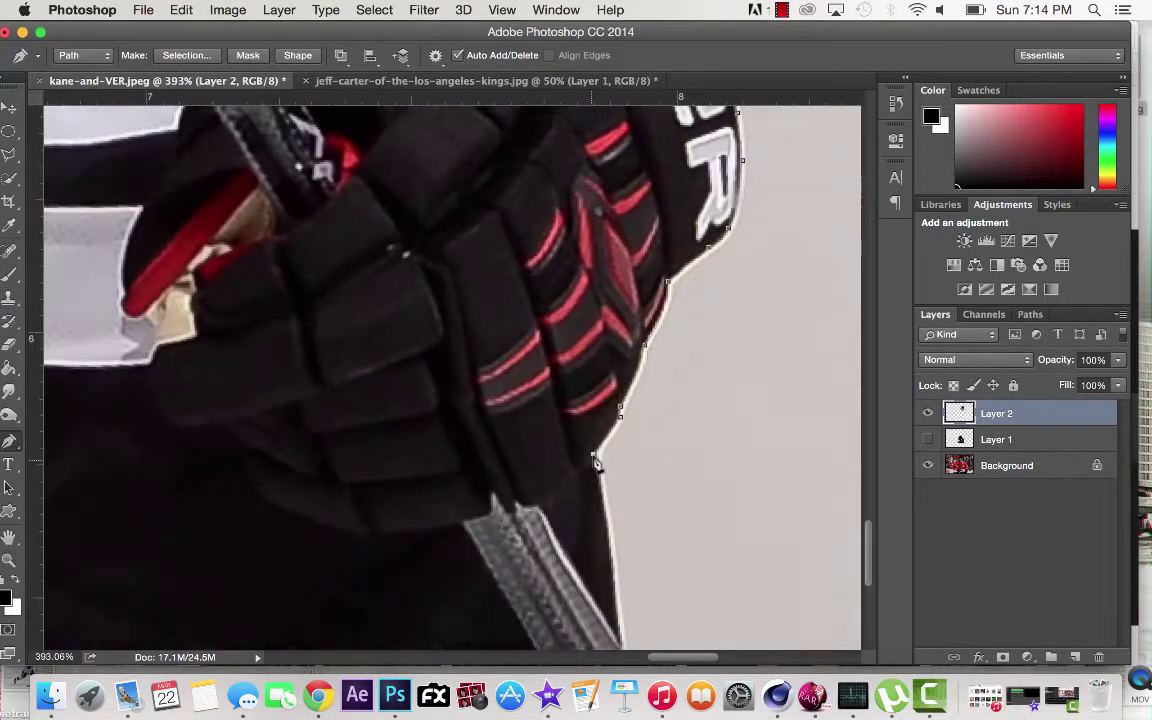
{"action": "scroll", "coordinate": [578, 595], "scroll_direction": "down", "scroll_amount": 2}
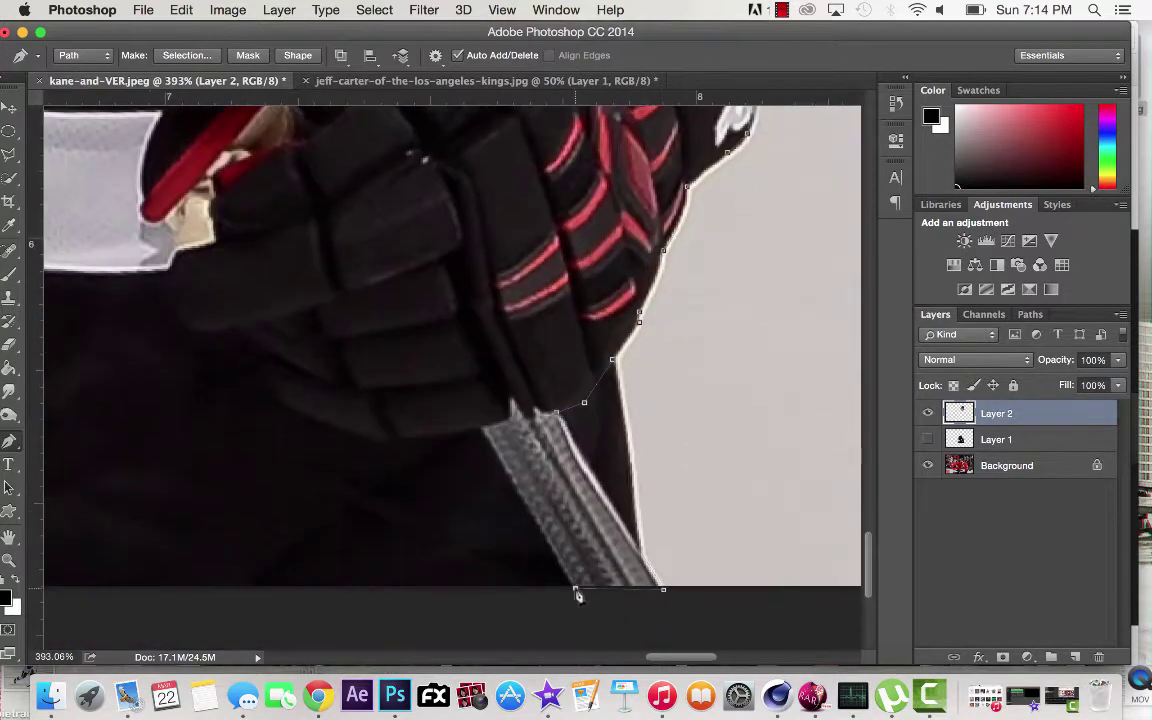
Complete the path around the glove's fingers and up the taped stick, and turn it into a selection.
{"action": "scroll", "coordinate": [173, 268], "scroll_direction": "up", "scroll_amount": 10}
{"action": "scroll", "coordinate": [148, 198], "scroll_direction": "left", "scroll_amount": 6}
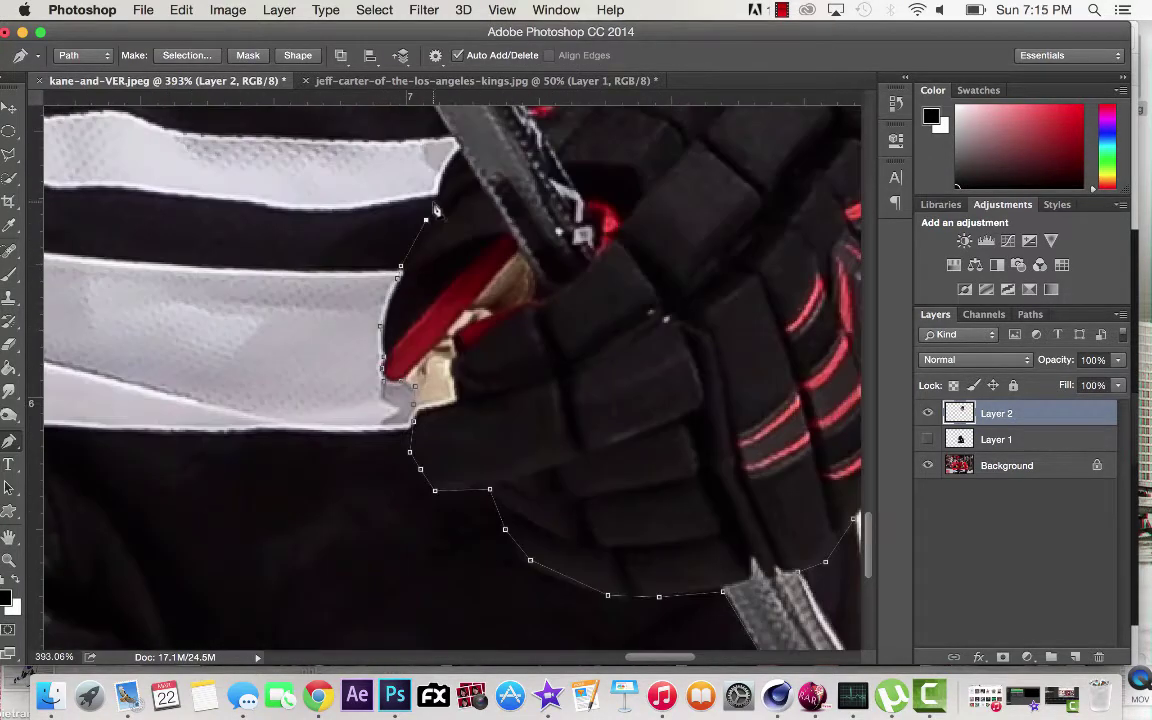
{"action": "scroll", "coordinate": [476, 363], "scroll_direction": "up", "scroll_amount": 8}
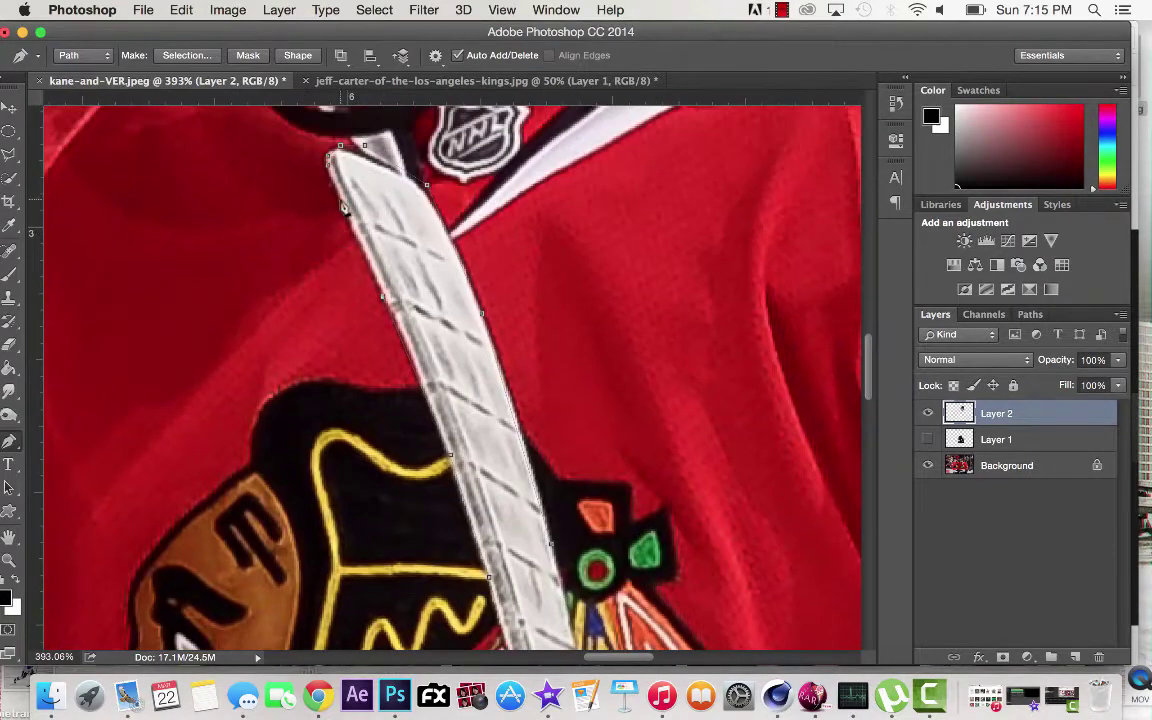
{"action": "left_click", "coordinate": [186, 55]}
{"action": "left_click", "coordinate": [679, 242]}
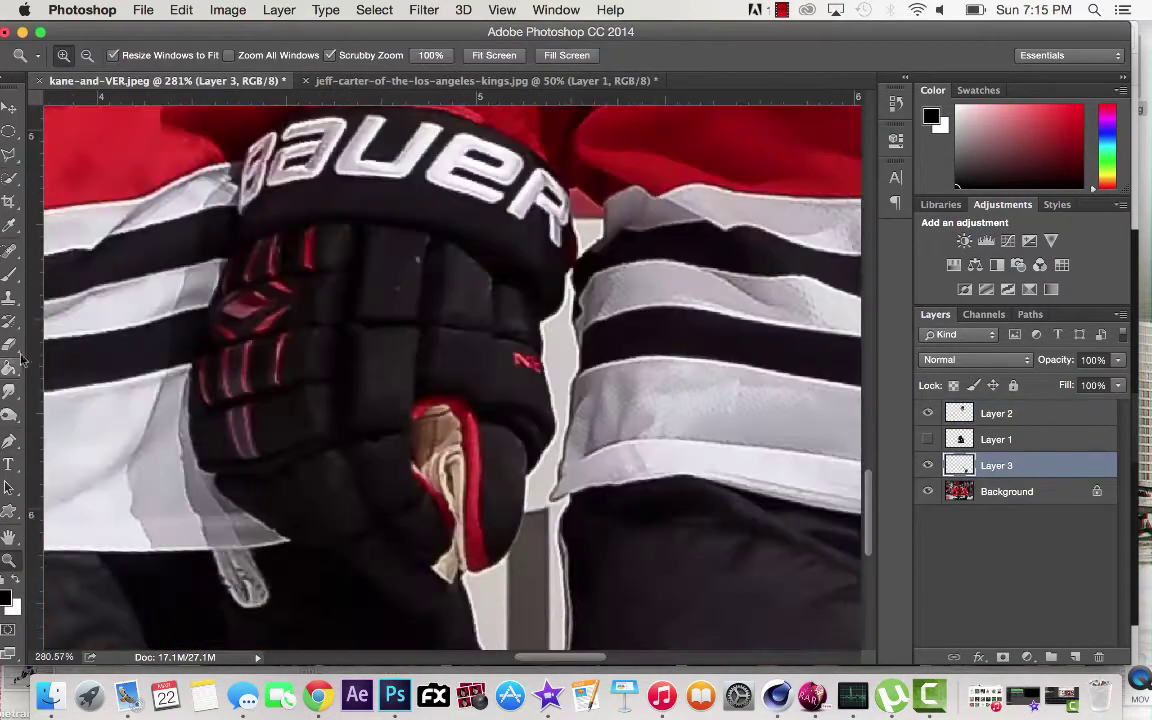
Trace number 88's other BAUER glove on the Background layer, select it and copy it to its own layer.
{"action": "key", "text": "w"}
{"action": "key", "text": "alt+bracketleft"}
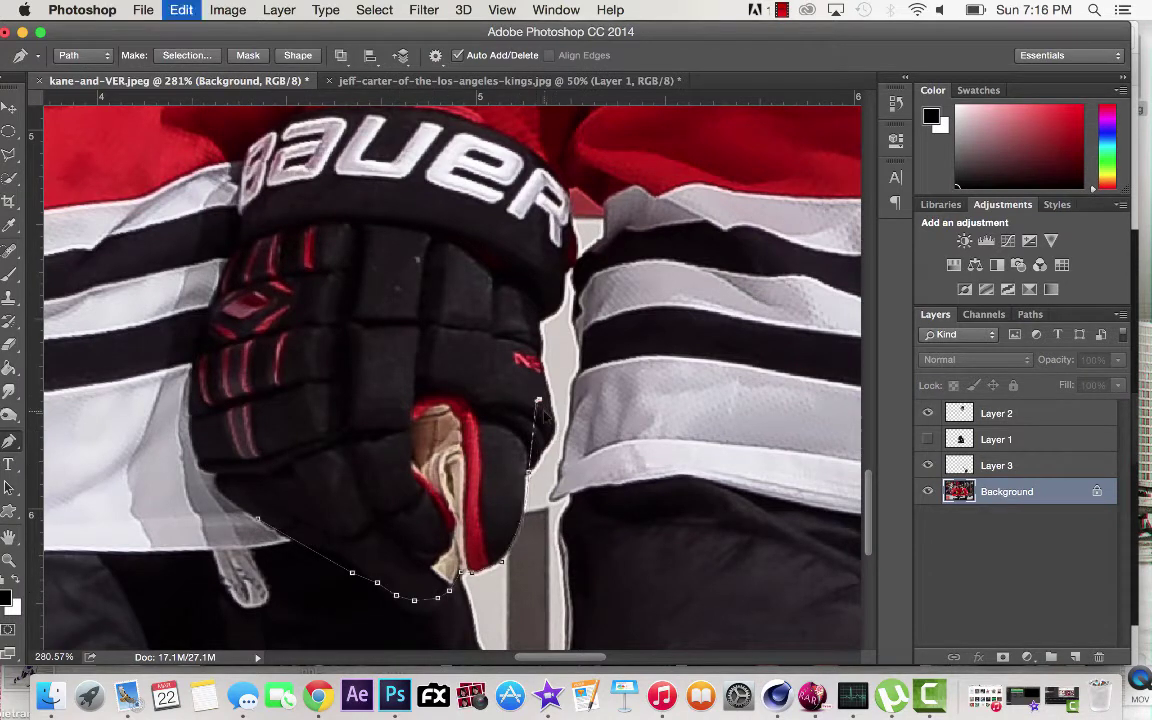
{"action": "scroll", "coordinate": [557, 182], "scroll_direction": "up", "scroll_amount": 2}
{"action": "left_click", "coordinate": [511, 170]}
{"action": "left_click", "coordinate": [456, 156]}
{"action": "left_click", "coordinate": [408, 146]}
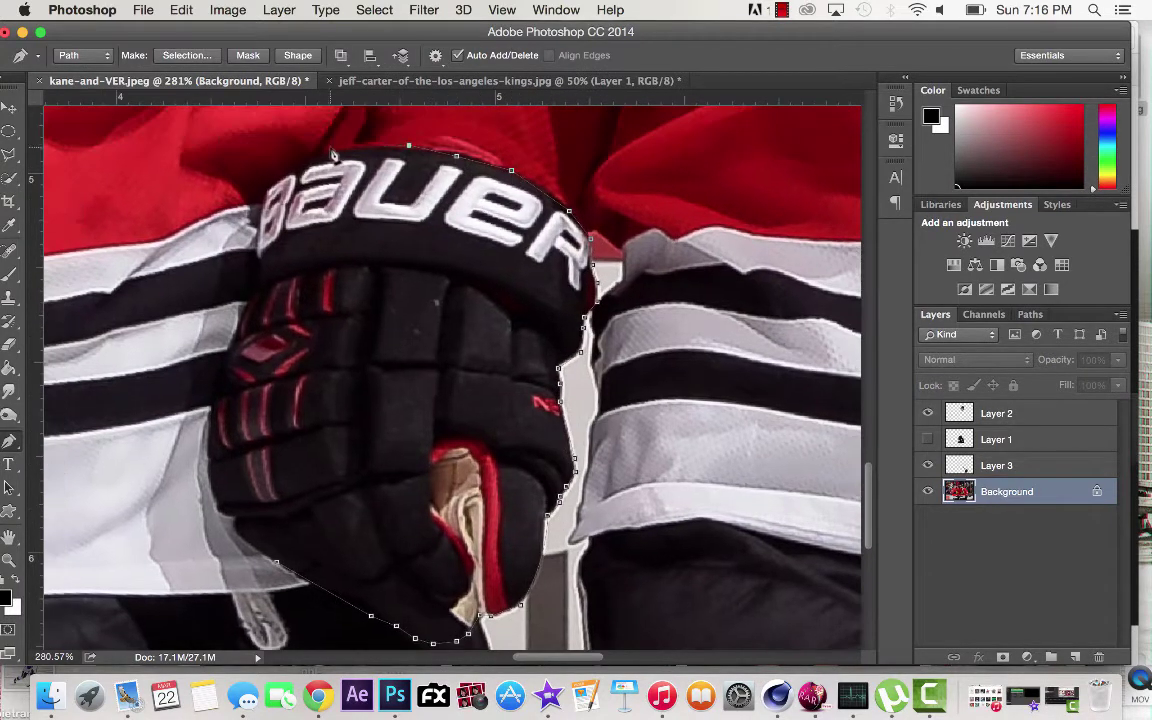
{"action": "key", "text": "ctrl+Return"}
{"action": "key", "text": "ctrl+j"}
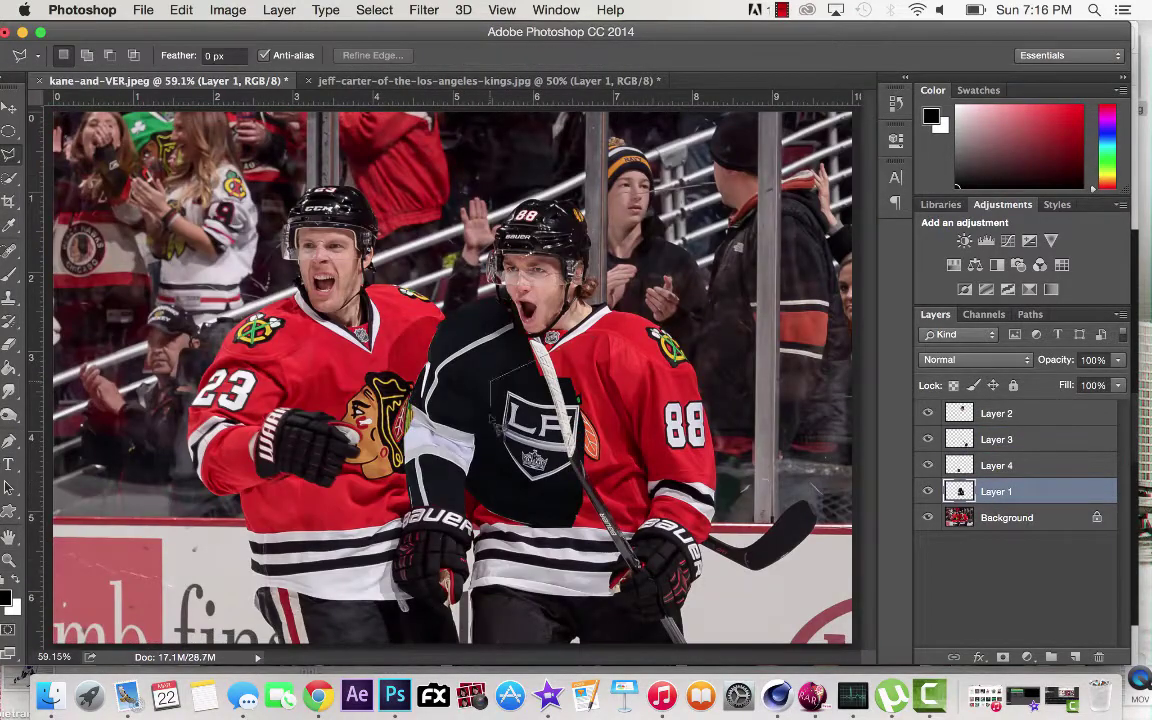
Try cutting the crest area out of the black Kings jersey on Layer 1 and transforming the remaining sleeve.
{"action": "key", "text": "Delete"}
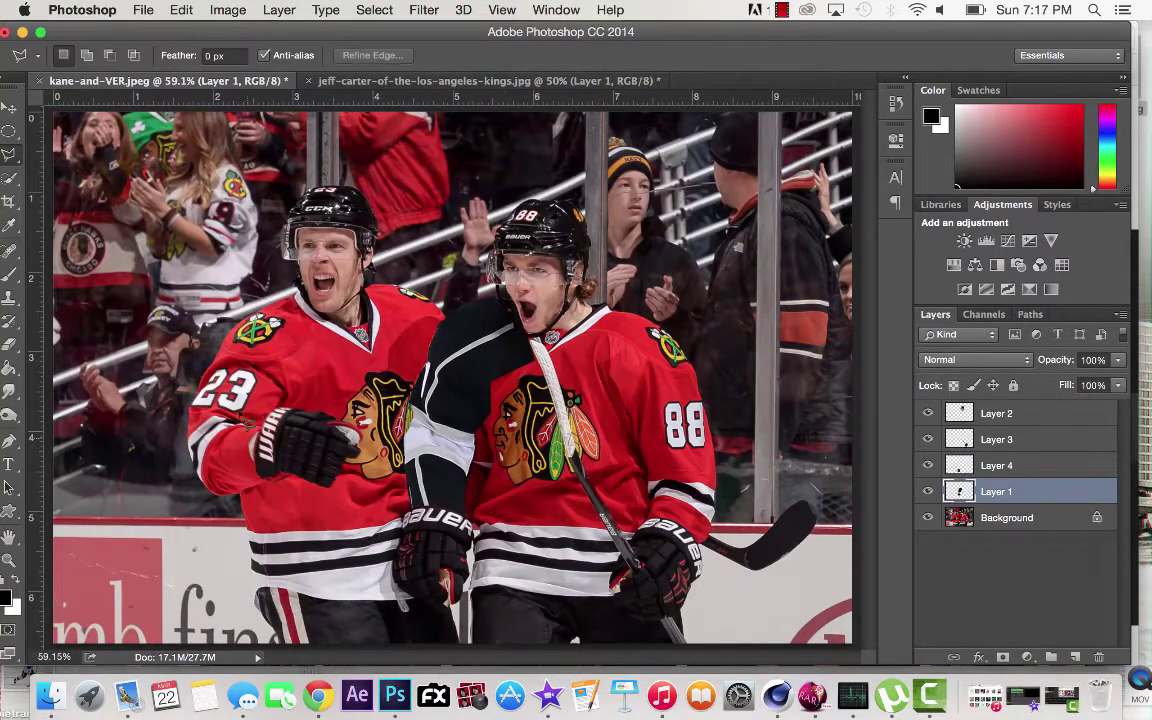
{"action": "left_click", "coordinate": [181, 9]}
{"action": "mouse_move", "coordinate": [219, 391]}
{"action": "left_click", "coordinate": [420, 507]}
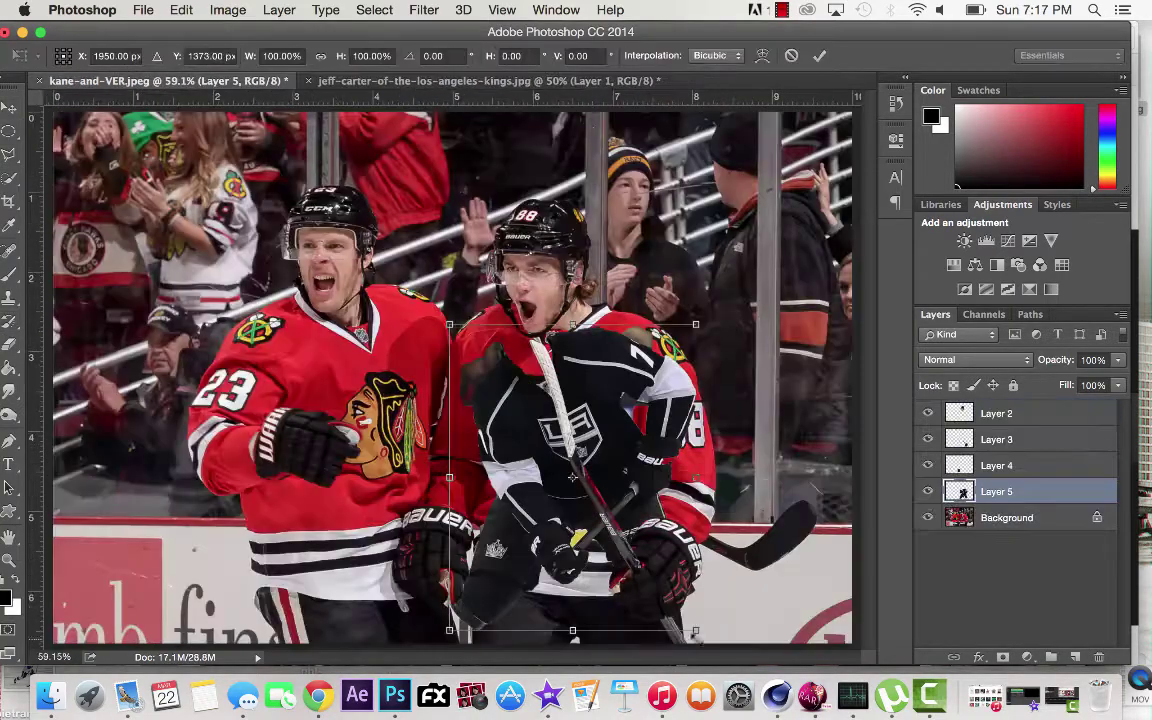
Fit the Kings player cut-out over number 88's torso and cut away everything except the sleeve beside number 23.
{"action": "mouse_move", "coordinate": [640, 430]}
{"action": "left_mouse_down"}
{"action": "mouse_move", "coordinate": [592, 489]}
{"action": "mouse_move", "coordinate": [530, 508]}
{"action": "mouse_move", "coordinate": [489, 488]}
{"action": "mouse_move", "coordinate": [566, 521]}
{"action": "left_mouse_up"}
{"action": "key", "text": "Return"}
{"action": "key", "text": "l"}
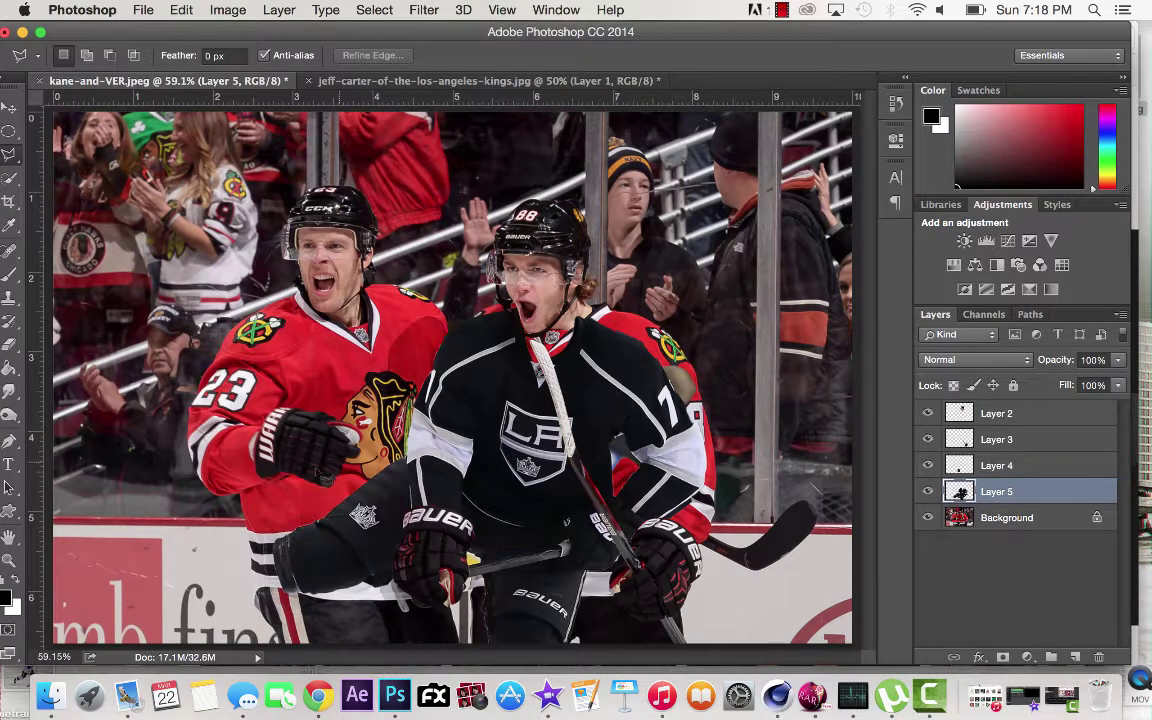
{"action": "key", "text": "super+x"}
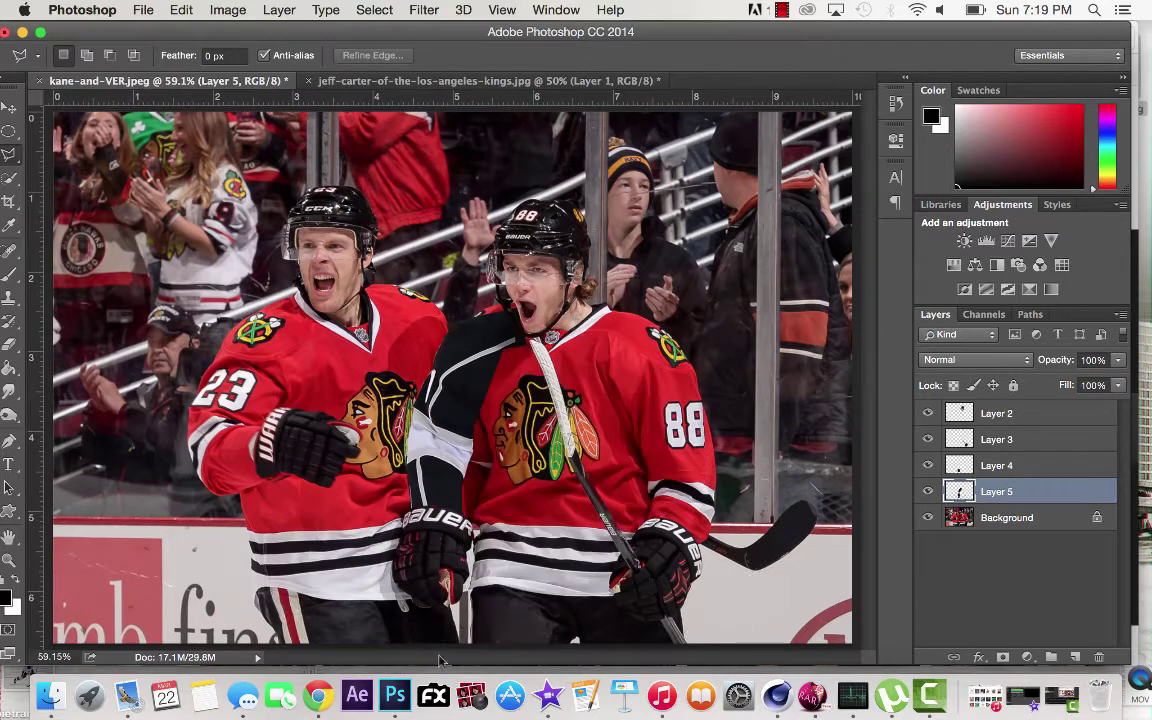
Duplicate the black Kings sleeve layer, mirror the copy and place it over number 88's other arm.
{"action": "left_click", "coordinate": [228, 10]}
{"action": "left_click", "coordinate": [490, 80]}
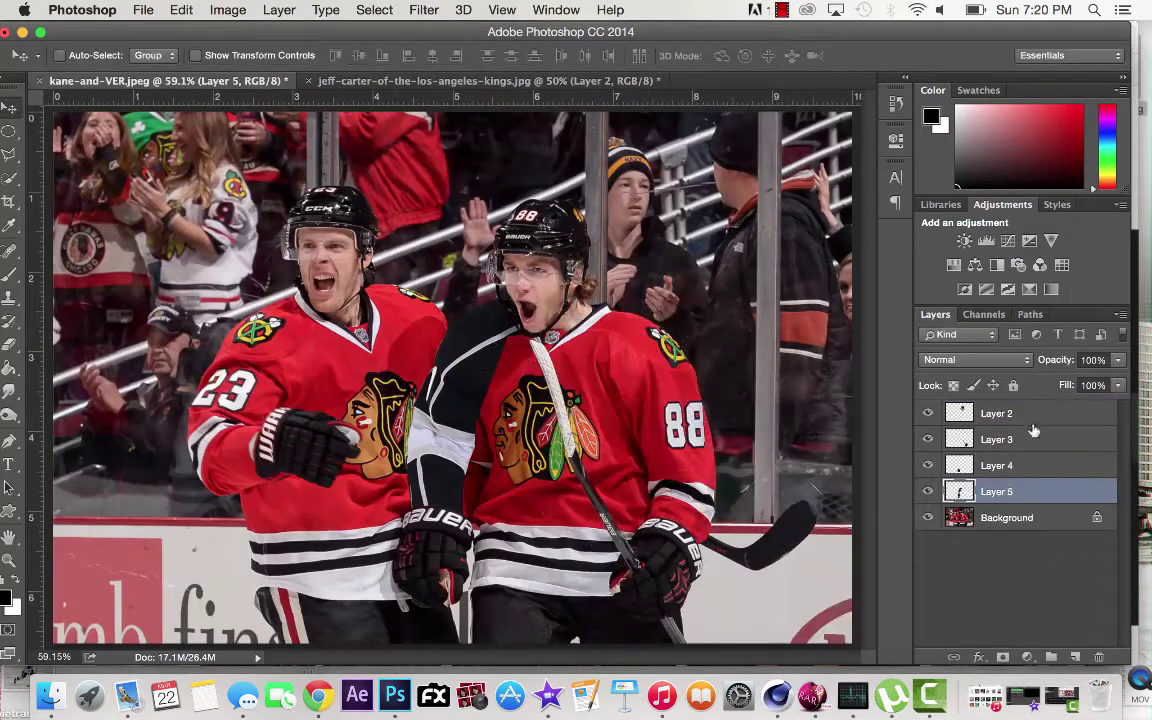
{"action": "left_click", "coordinate": [228, 10]}
{"action": "left_click", "coordinate": [181, 10]}
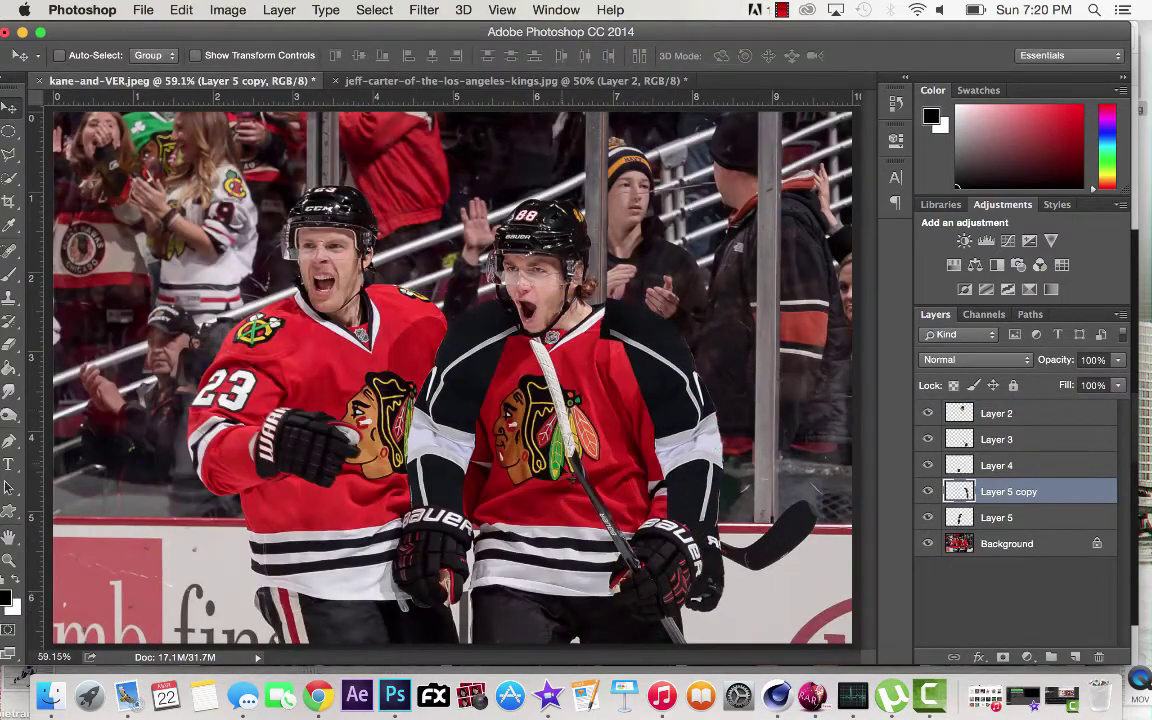
Warp the mirrored sleeve to follow the shoulder and arm of number 88.
{"action": "key", "text": "super+t"}
{"action": "left_click", "coordinate": [181, 10]}
{"action": "left_click", "coordinate": [440, 465]}
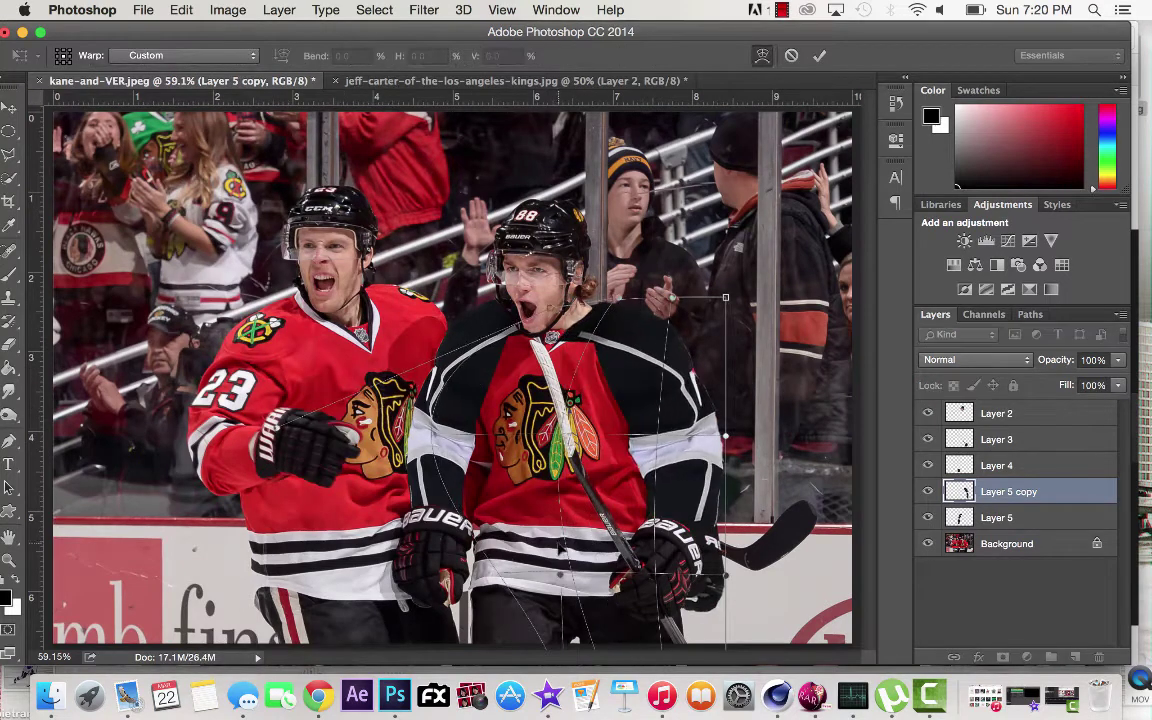
{"action": "key", "text": "Return"}
Fit the Kings torso cut-out over number 88's chest, scaled about 141% and rotated 28.39°, and reposition the trimmed crest piece.
{"action": "key", "text": "e"}
{"action": "left_click", "coordinate": [997, 443]}
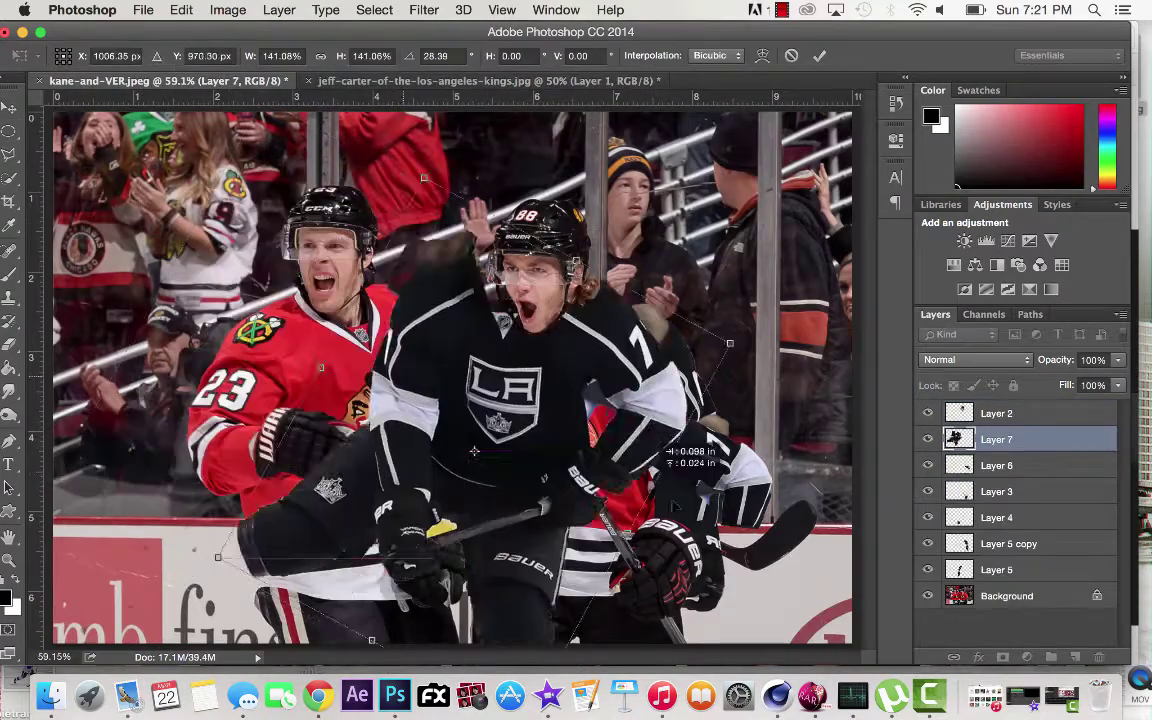
{"action": "left_click_drag", "start_coordinate": [640, 448], "coordinate": [660, 456]}
{"action": "key", "text": "Return"}
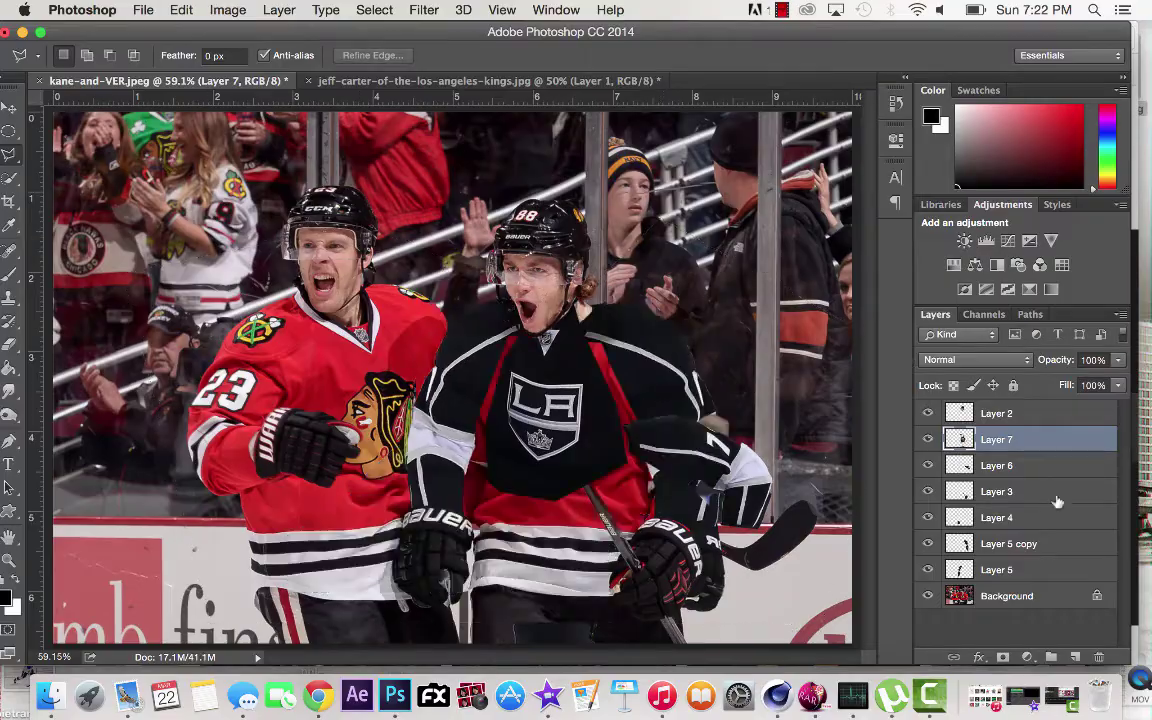
{"action": "key", "text": "v"}
{"action": "left_click_drag", "start_coordinate": [724, 342], "coordinate": [729, 355]}
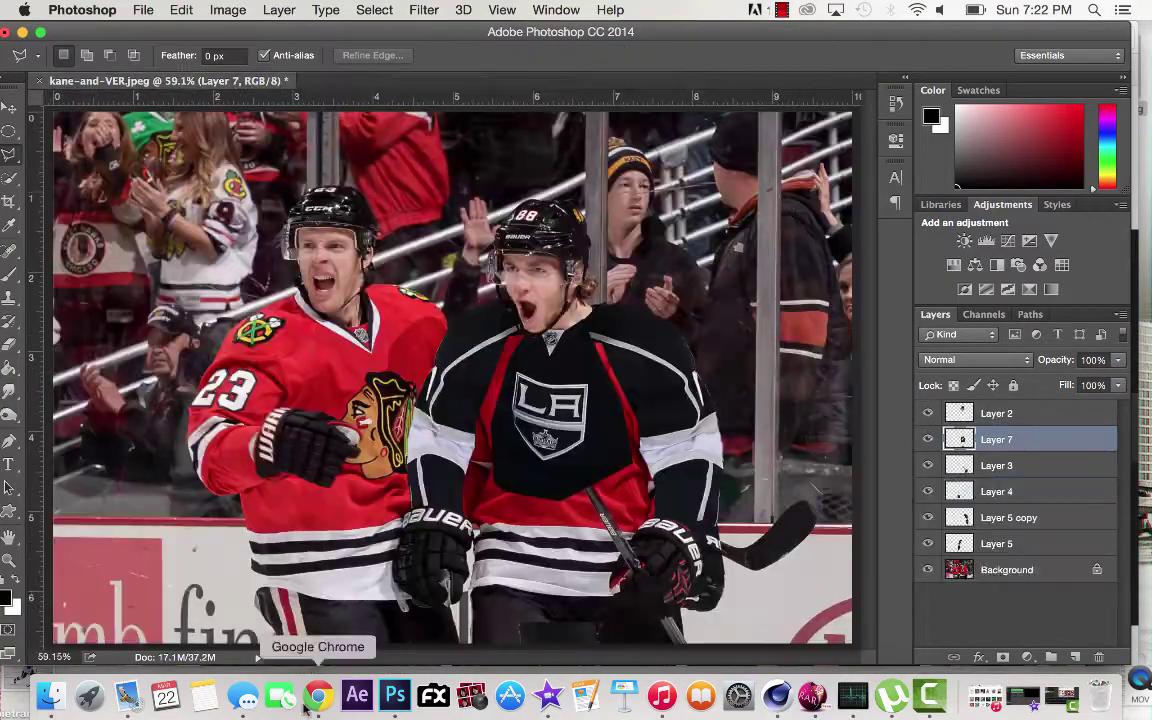
Switch to Chrome and browse the LA Kings player image results for a photo with a usable jersey.
{"action": "left_click", "coordinate": [318, 696]}
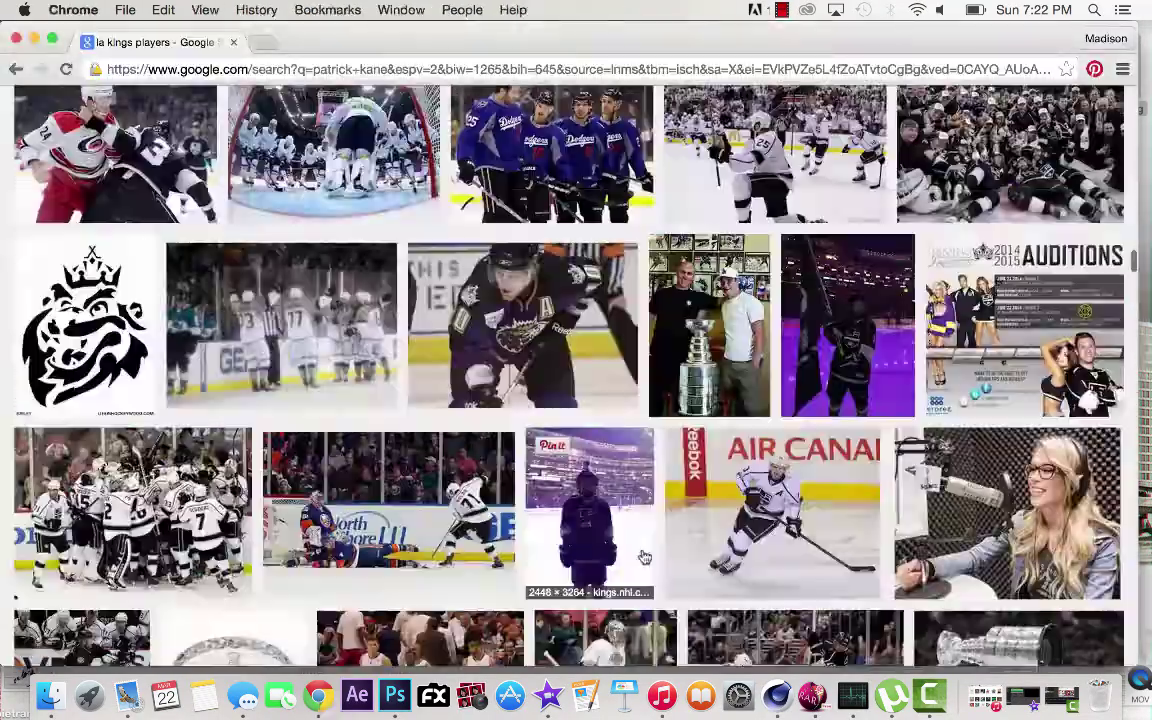
{"action": "scroll", "coordinate": [700, 400], "scroll_direction": "down", "scroll_amount": 10}
{"action": "left_click", "coordinate": [1111, 300]}
{"action": "scroll", "coordinate": [800, 400], "scroll_direction": "down", "scroll_amount": 6}
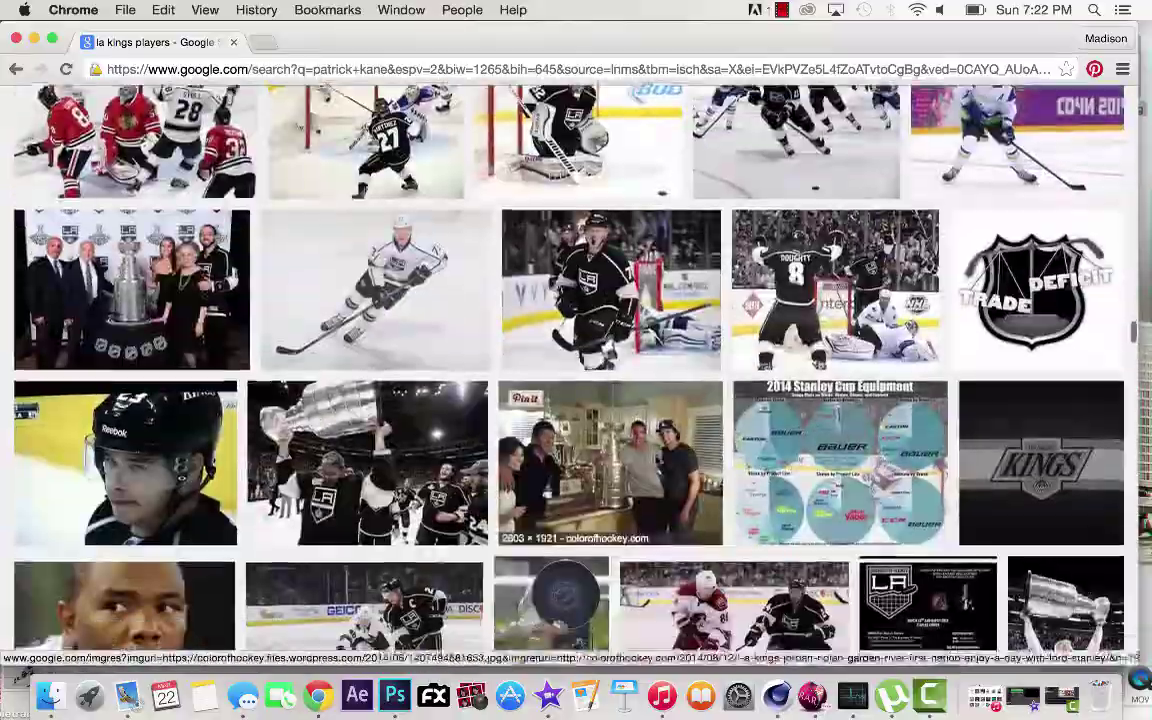
{"action": "left_click", "coordinate": [610, 290]}
{"action": "scroll", "coordinate": [957, 380], "scroll_direction": "down", "scroll_amount": 10}
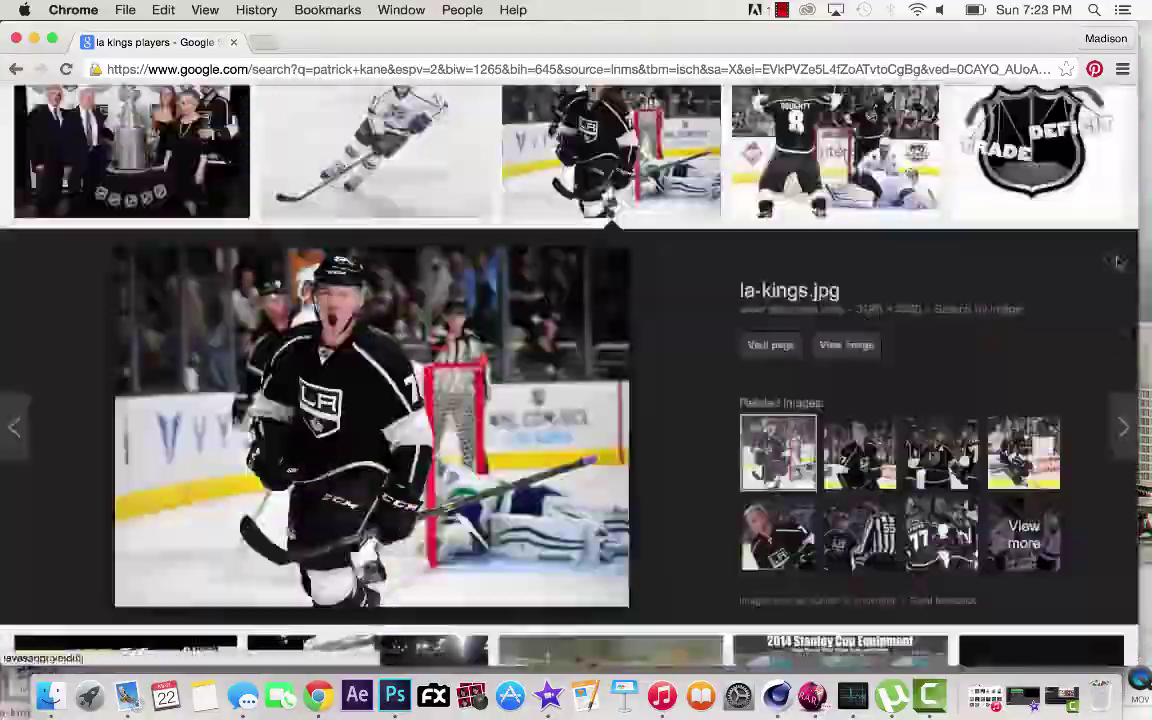
{"action": "scroll", "coordinate": [700, 545], "scroll_direction": "down", "scroll_amount": 15}
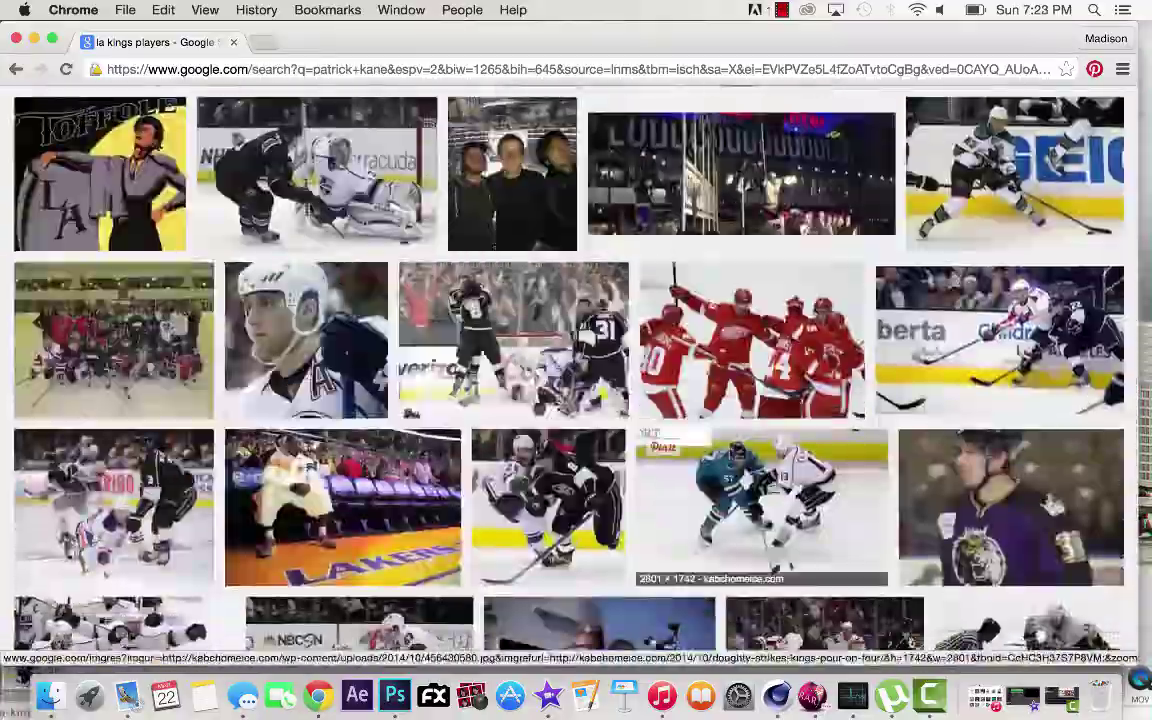
Search Google Images for "dustin brown" to find another Kings jersey photo.
{"action": "scroll", "coordinate": [788, 470], "scroll_direction": "up", "scroll_amount": 20}
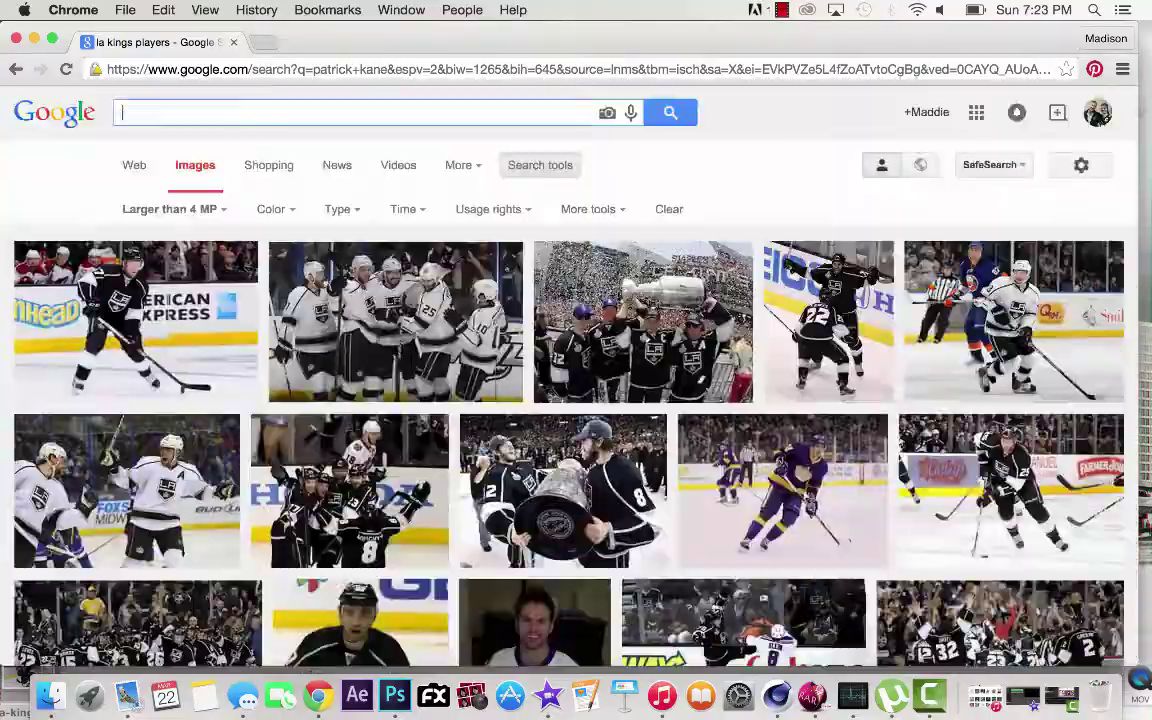
{"action": "type", "text": "dustin brown"}
{"action": "key", "text": "Return"}
{"action": "left_click", "coordinate": [775, 150]}
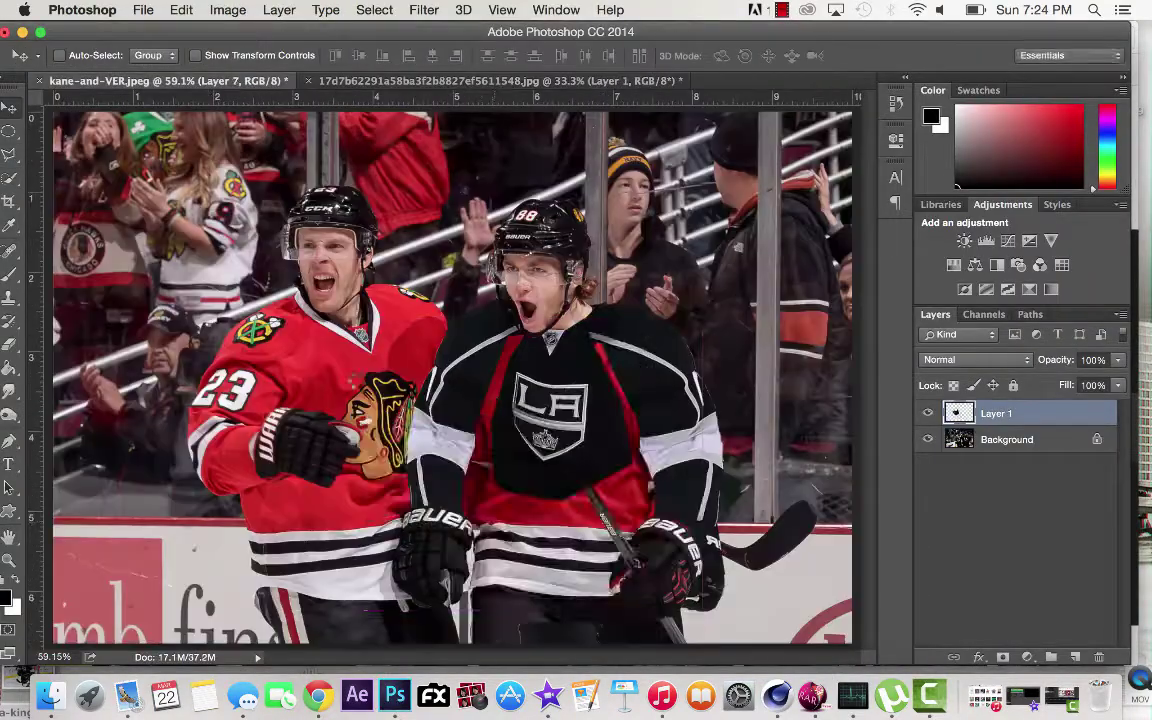
Fit the black lower-jersey cut-out over number 88's waist and move its layer directly above the Background.
{"action": "key", "text": "ctrl+t"}
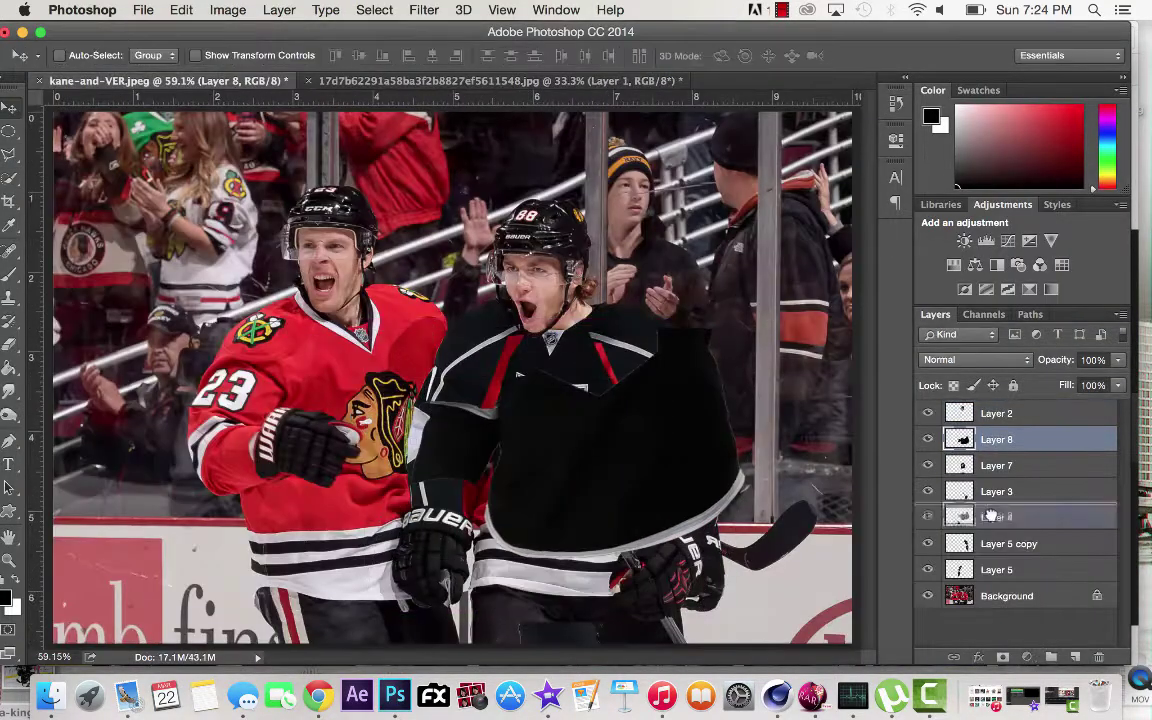
{"action": "key", "text": "Return"}
{"action": "key", "text": "super+shift+x"}
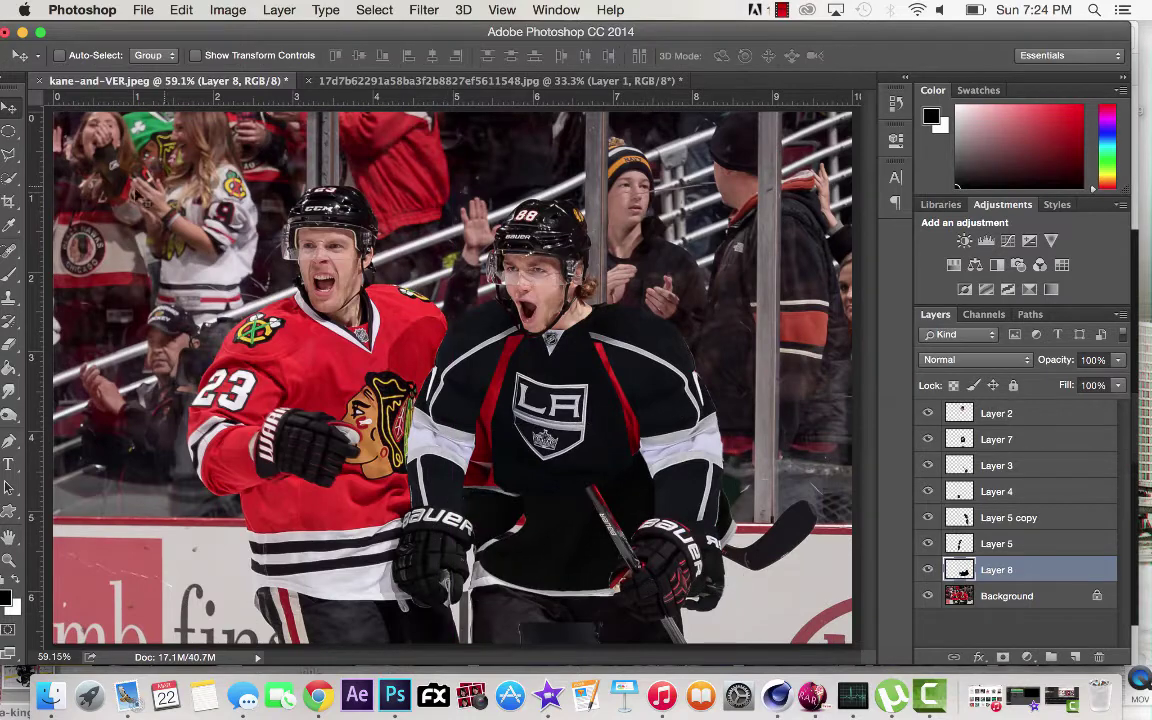
Duplicate the lower-jersey layer and fit the copy over the red areas left around number 88's waist.
{"action": "key", "text": "b"}
{"action": "left_click", "coordinate": [68, 55]}
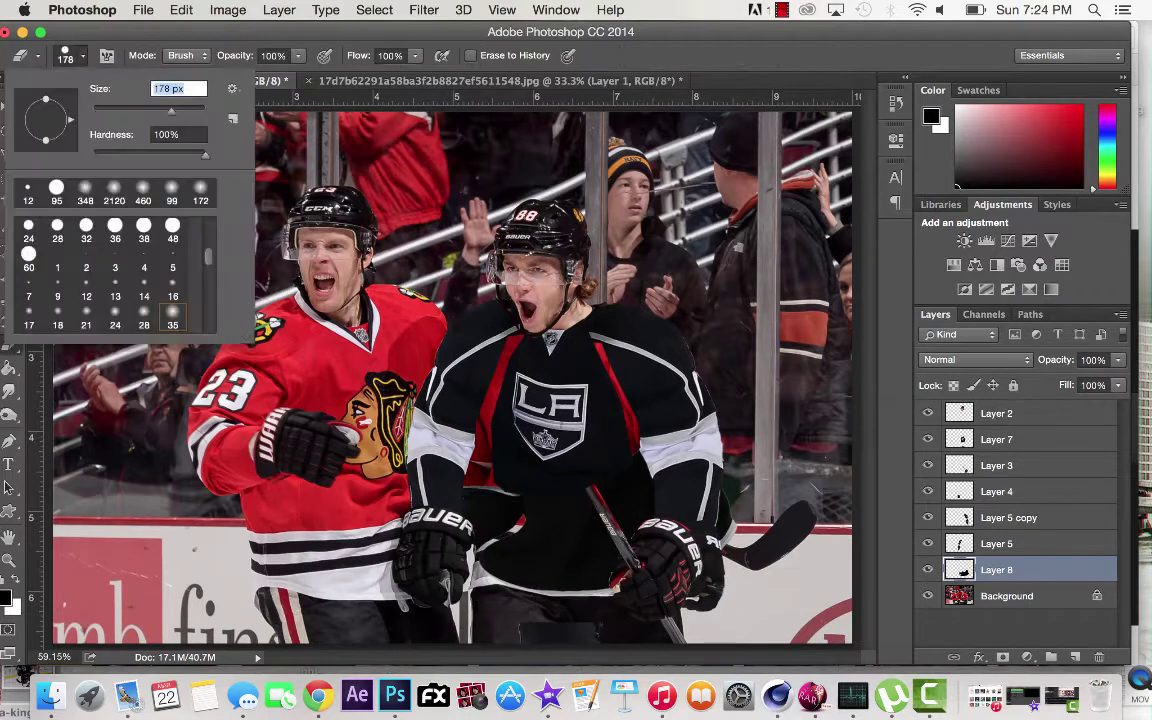
{"action": "key", "text": "ctrl+j"}
{"action": "key", "text": "ctrl+t"}
{"action": "left_click", "coordinate": [424, 9]}
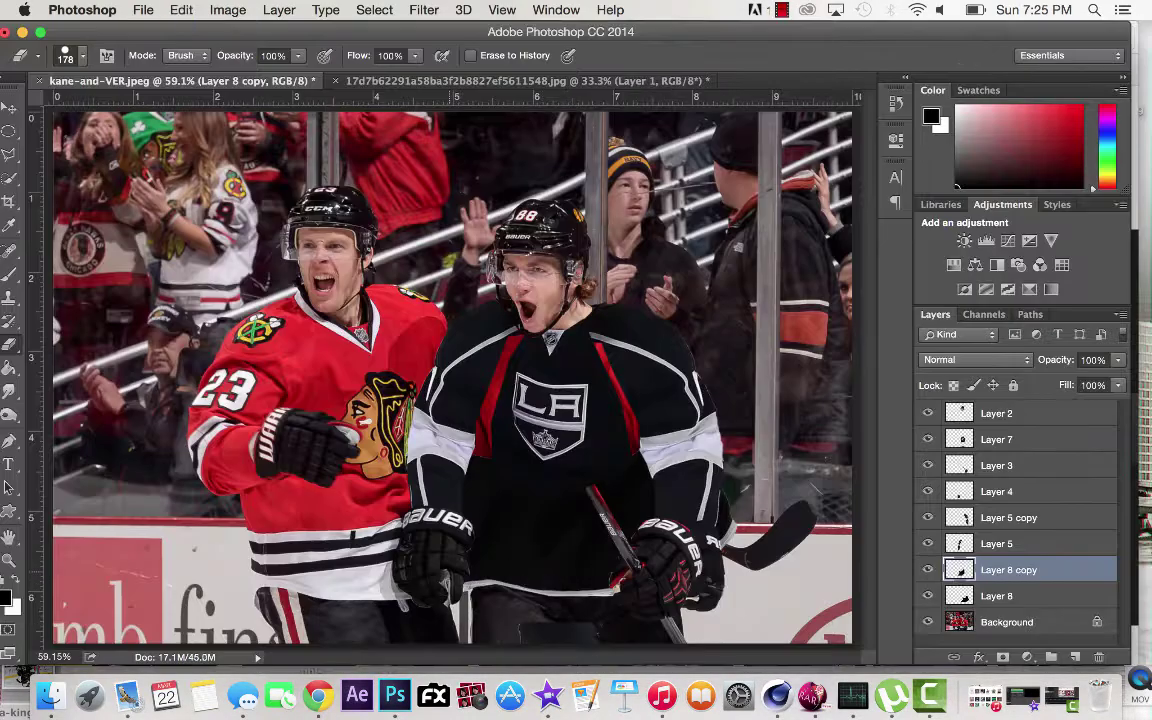
Copy the selected LA crest area from Layer 7 to a new layer, enlarge it and place the glove's Layer 3 above it.
{"action": "left_click", "coordinate": [1010, 439]}
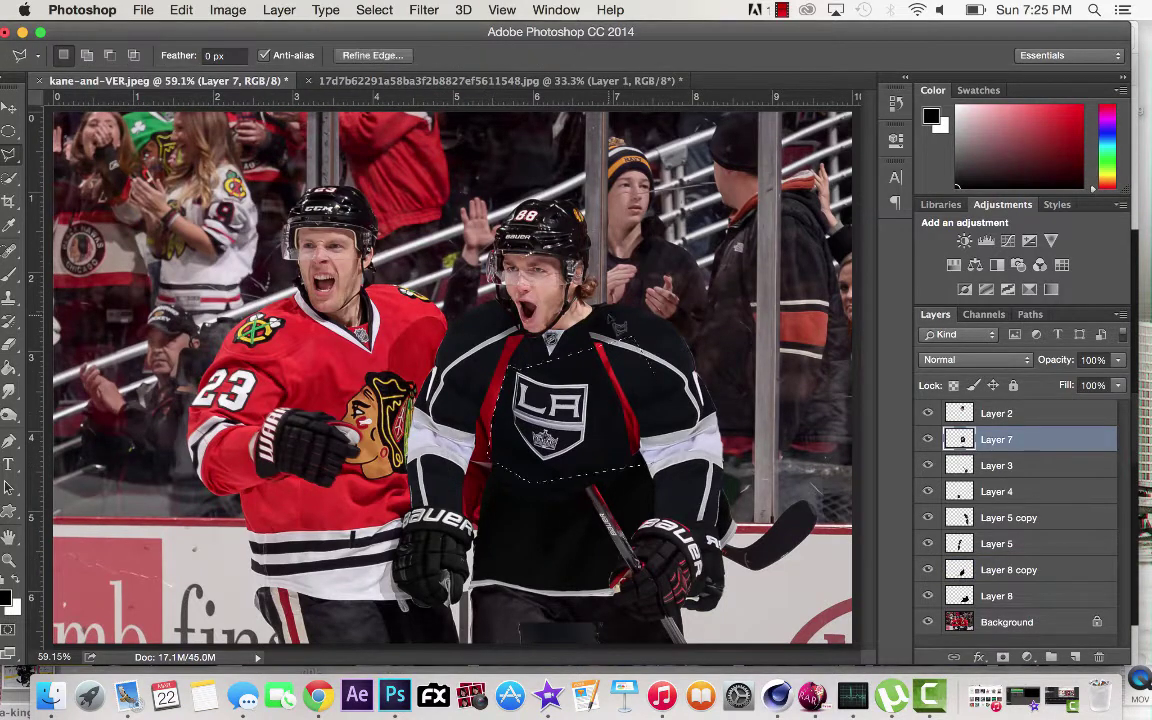
{"action": "key", "text": "ctrl+j"}
{"action": "key", "text": "ctrl+t"}
{"action": "key", "text": "Return"}
{"action": "left_click_drag", "start_coordinate": [1005, 491], "coordinate": [997, 472]}
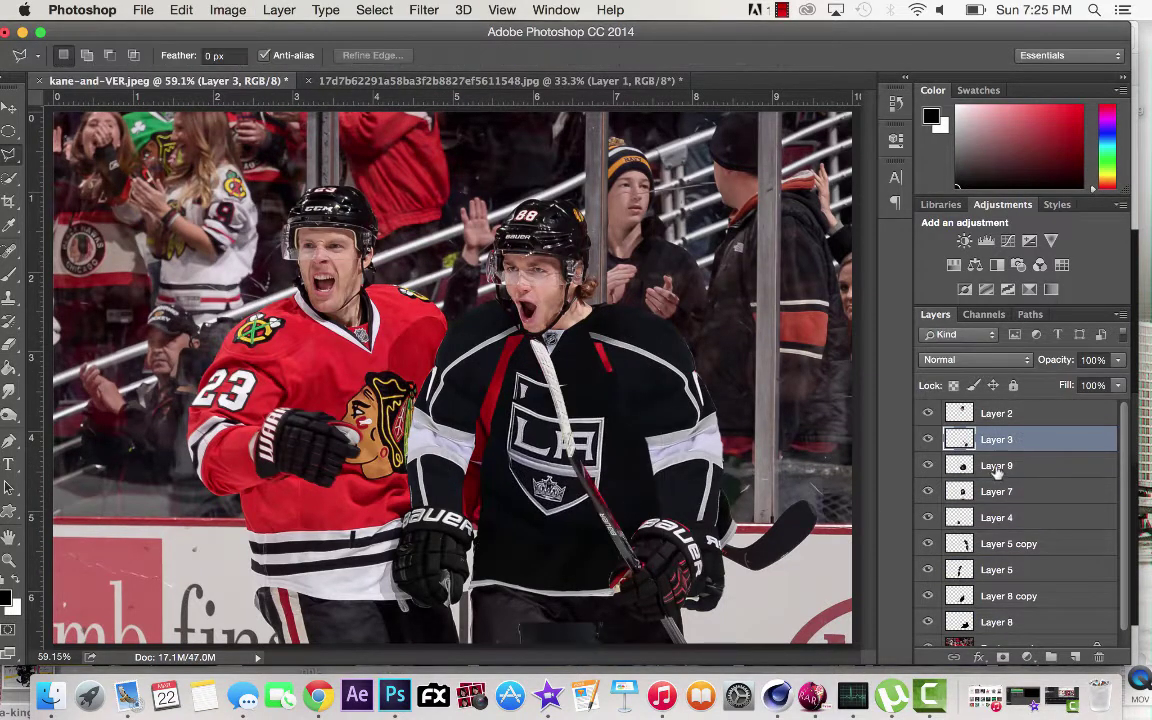
Clone black fabric on Layer 7 over the red strips at the sides of number 88's chest.
{"action": "left_click", "coordinate": [996, 491]}
{"action": "key", "text": "s"}
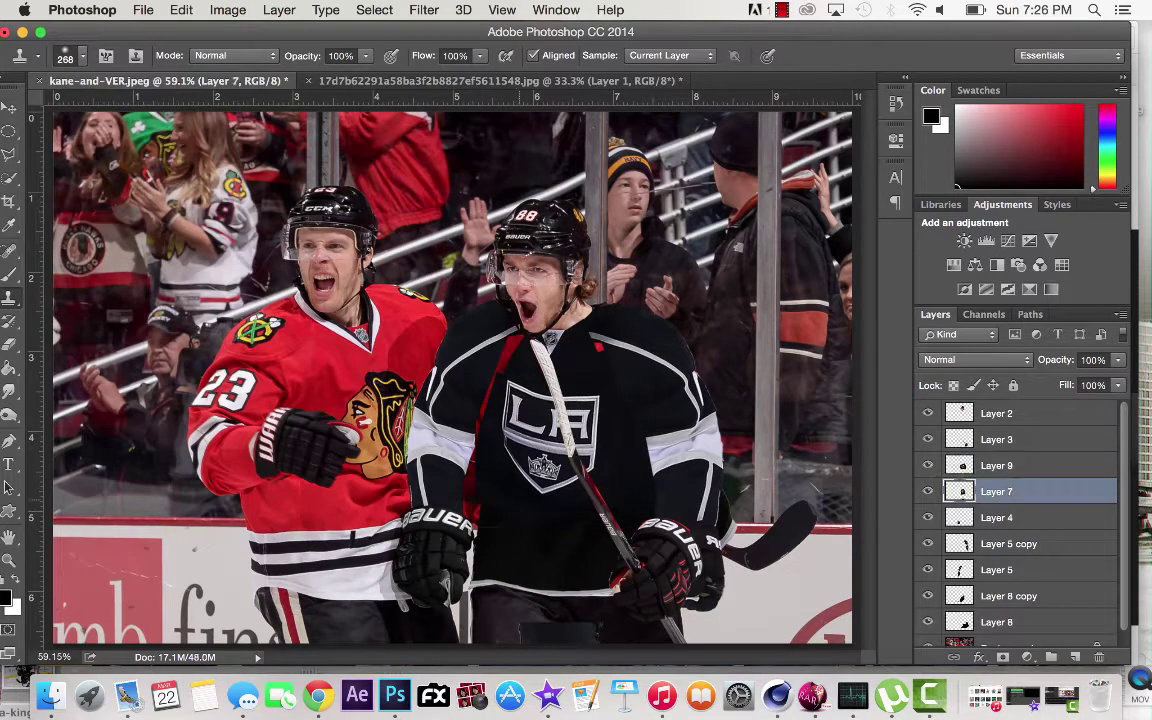
{"action": "key", "text": "alt+]"}
{"action": "key", "text": "alt+["}
Duplicate Layer 8 copy to cover the red gap beside the inner sleeve, and ready the Eraser for trimming it.
{"action": "left_click", "coordinate": [1008, 596]}
{"action": "key", "text": "ctrl+j"}
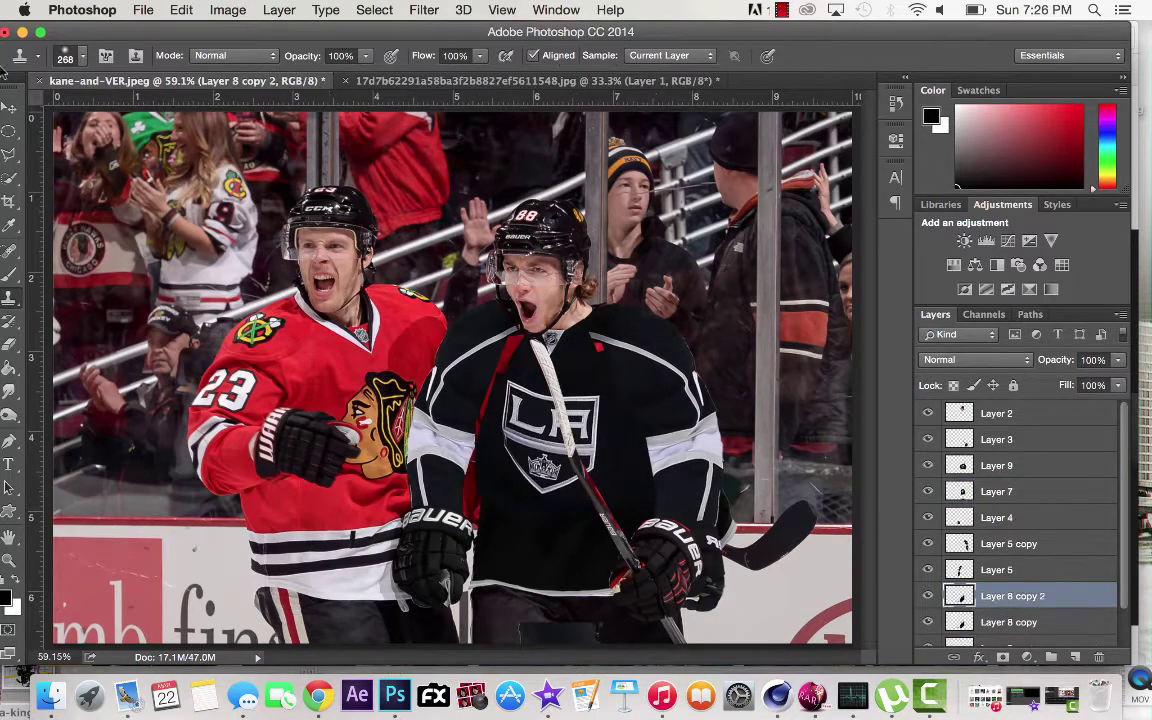
{"action": "left_click", "coordinate": [8, 345]}
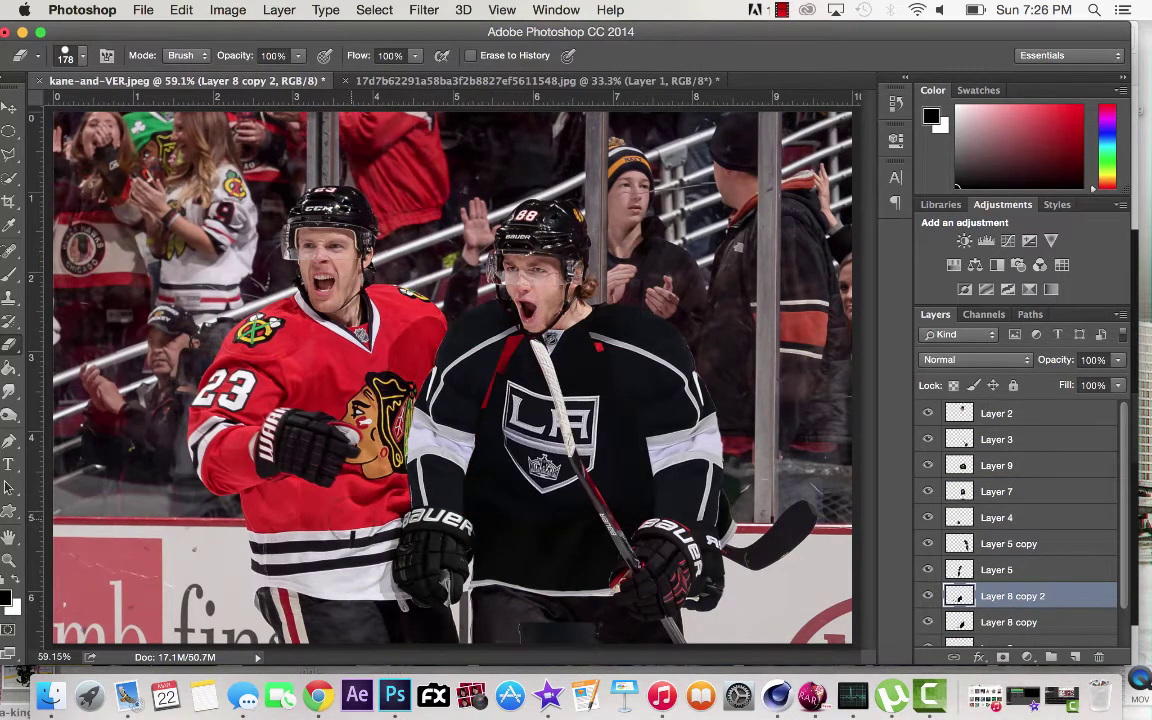
Duplicate the Layer 8 jersey fabric and place the copies over the remaining red strips on number 88's chest.
{"action": "key", "text": "alt+["}
{"action": "key", "text": "ctrl+j"}
{"action": "key", "text": "ctrl+t"}
{"action": "key", "text": "Return"}
{"action": "key", "text": "v"}
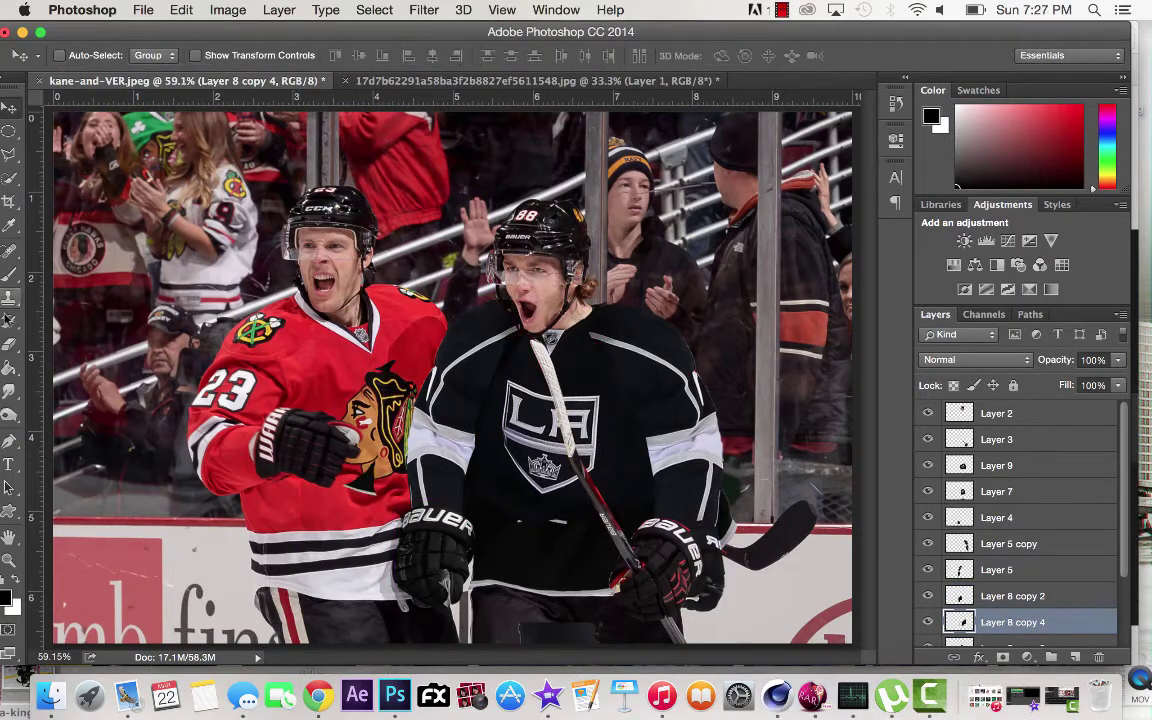
{"action": "key", "text": "e"}
{"action": "key", "text": "alt+["}
{"action": "key", "text": "alt+]"}
{"action": "key", "text": "w"}
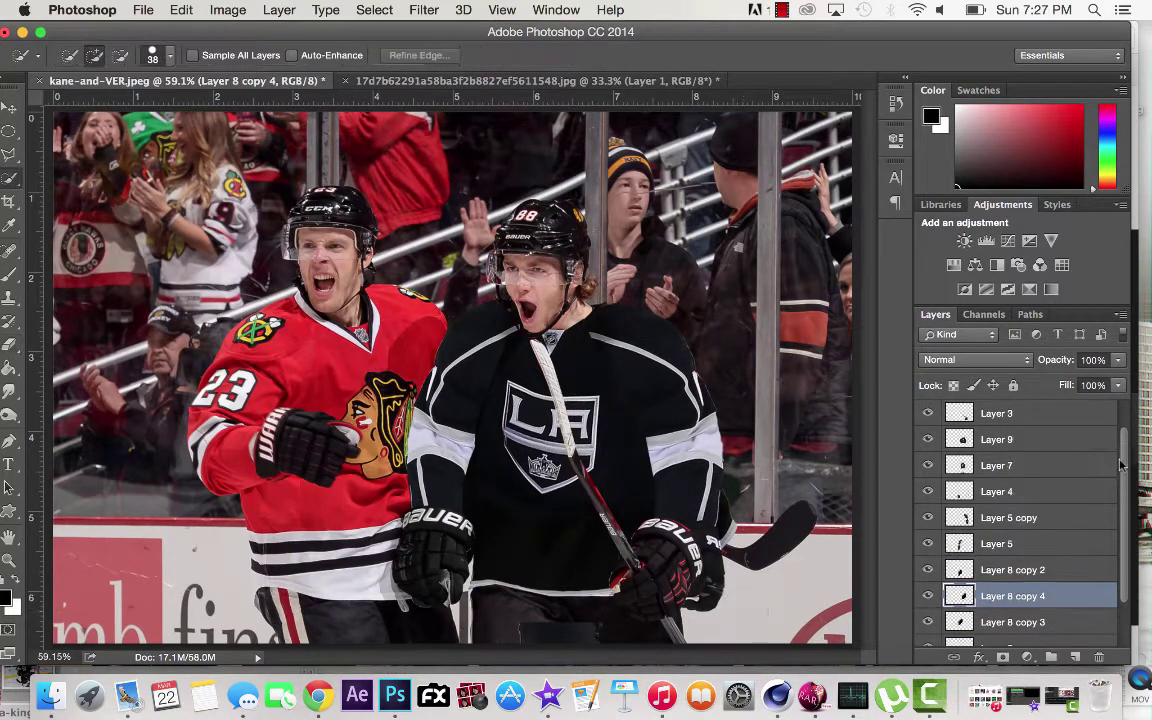
Convert the selected red areas of number 88's glove on Layer 3 with Black and White at the default preset.
{"action": "left_click", "coordinate": [580, 475], "text": "ctrl"}
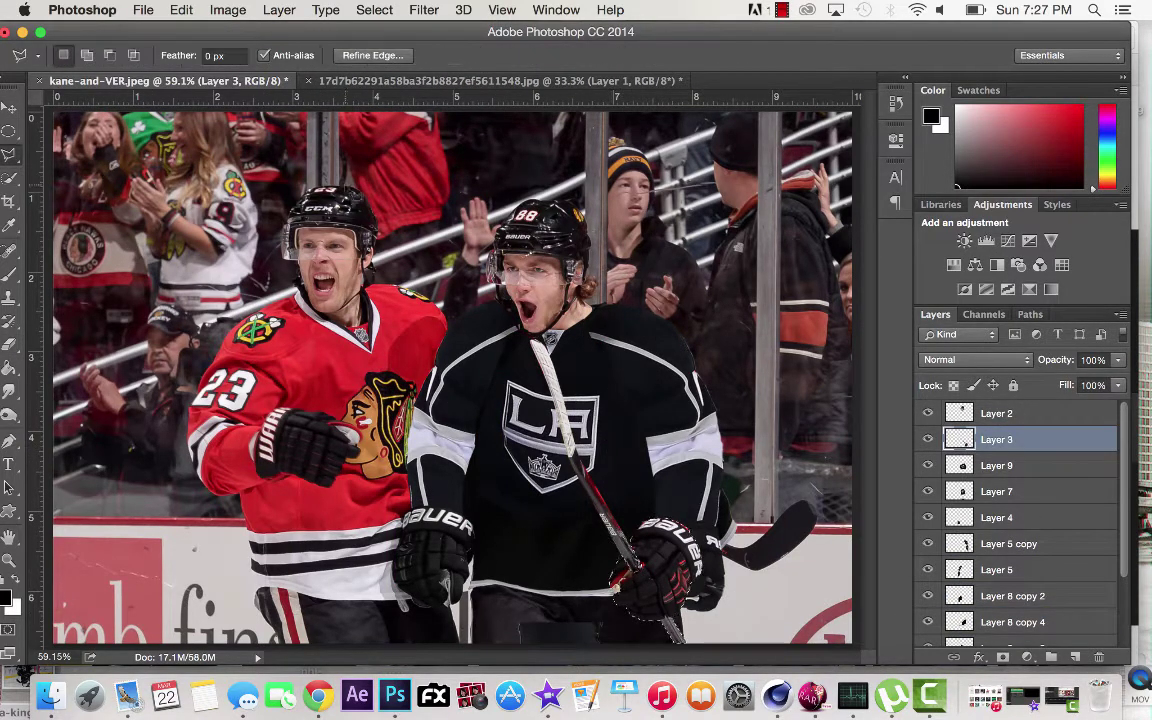
{"action": "key", "text": "alt+shift+ctrl+b"}
{"action": "key", "text": "Return"}
{"action": "key", "text": "ctrl+d"}
{"action": "key", "text": "alt+shift+ctrl+b"}
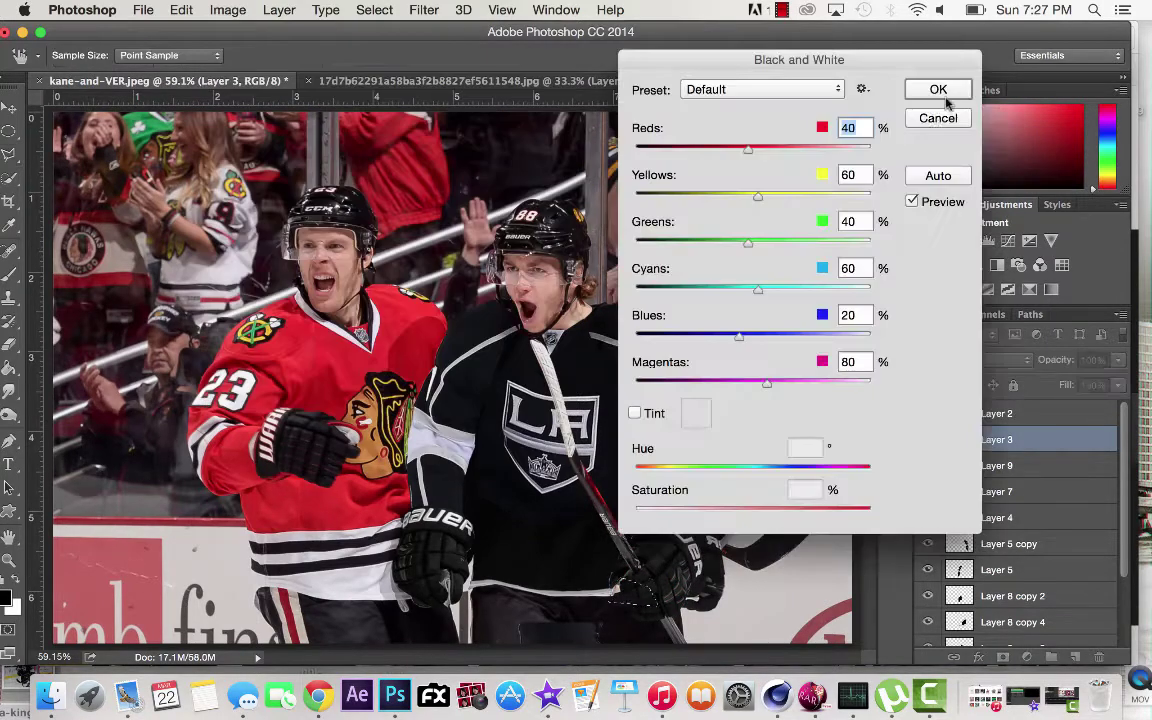
{"action": "key", "text": "Return"}
{"action": "key", "text": "ctrl+d"}
Clone black helmet shell over the old 88 and the team decal on number 88's helmet on Layer 2.
{"action": "key", "text": "alt+comma"}
{"action": "key", "text": "alt+period"}
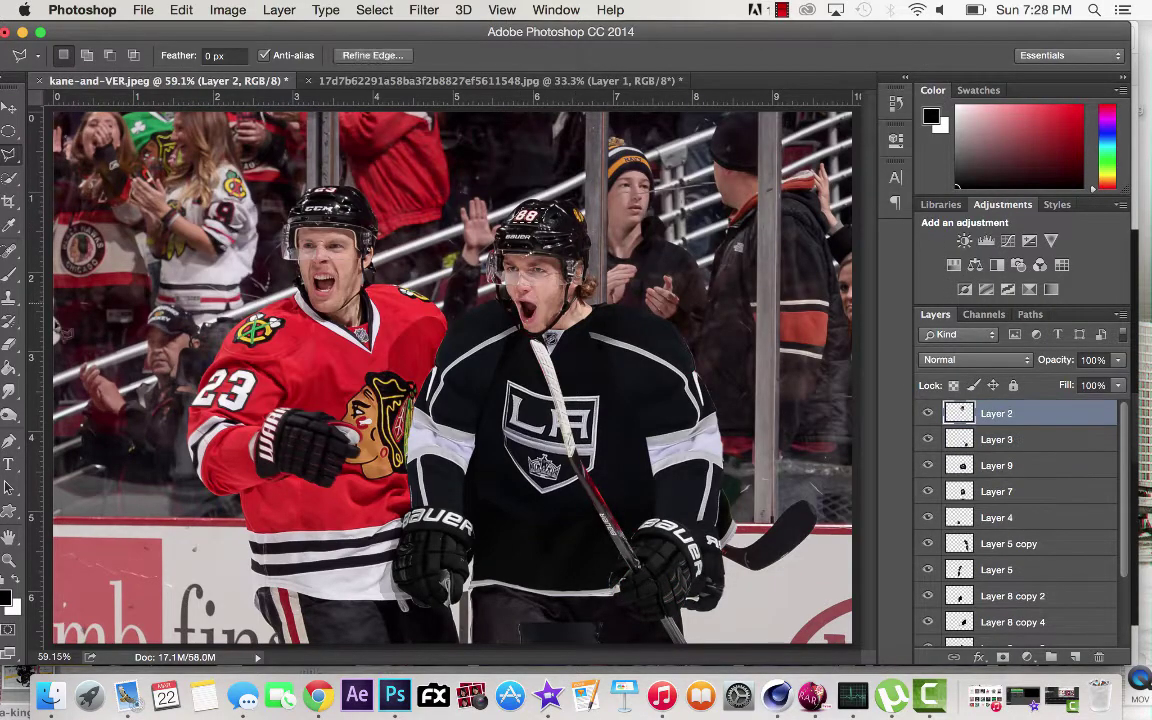
{"action": "left_click_drag", "start_coordinate": [545, 222], "coordinate": [610, 222]}
{"action": "key", "text": "s"}
{"action": "left_click", "coordinate": [75, 55]}
{"action": "key", "text": "Escape"}
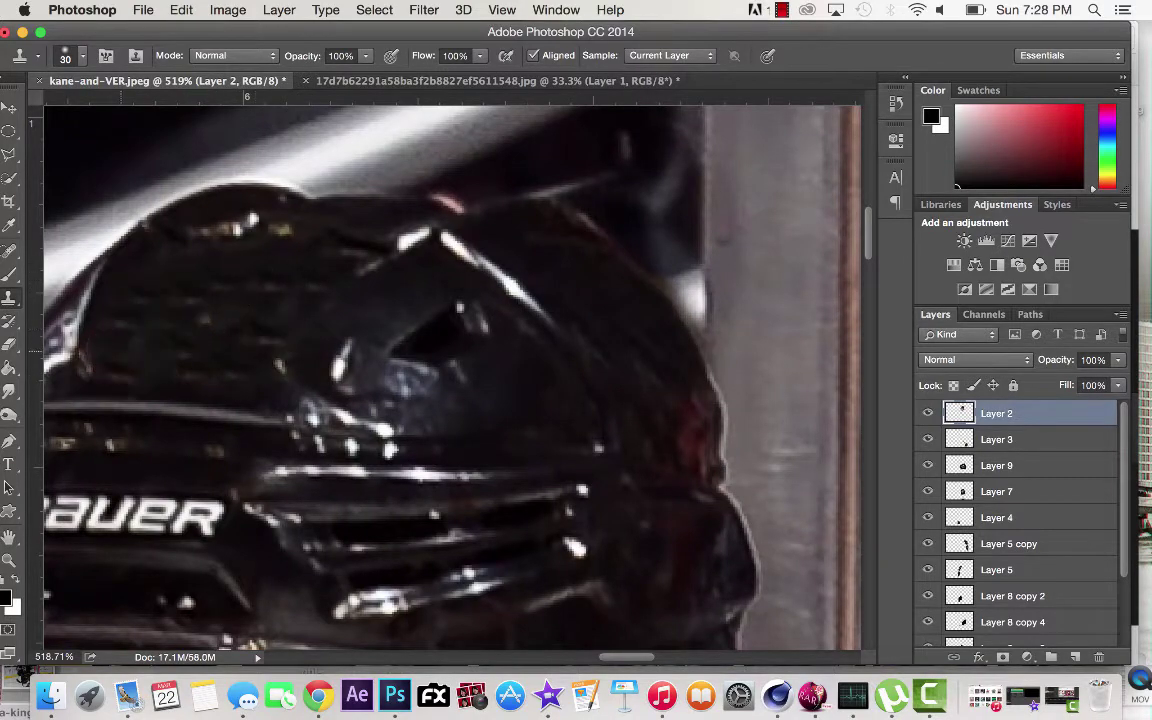
{"action": "key", "text": "ctrl+0"}
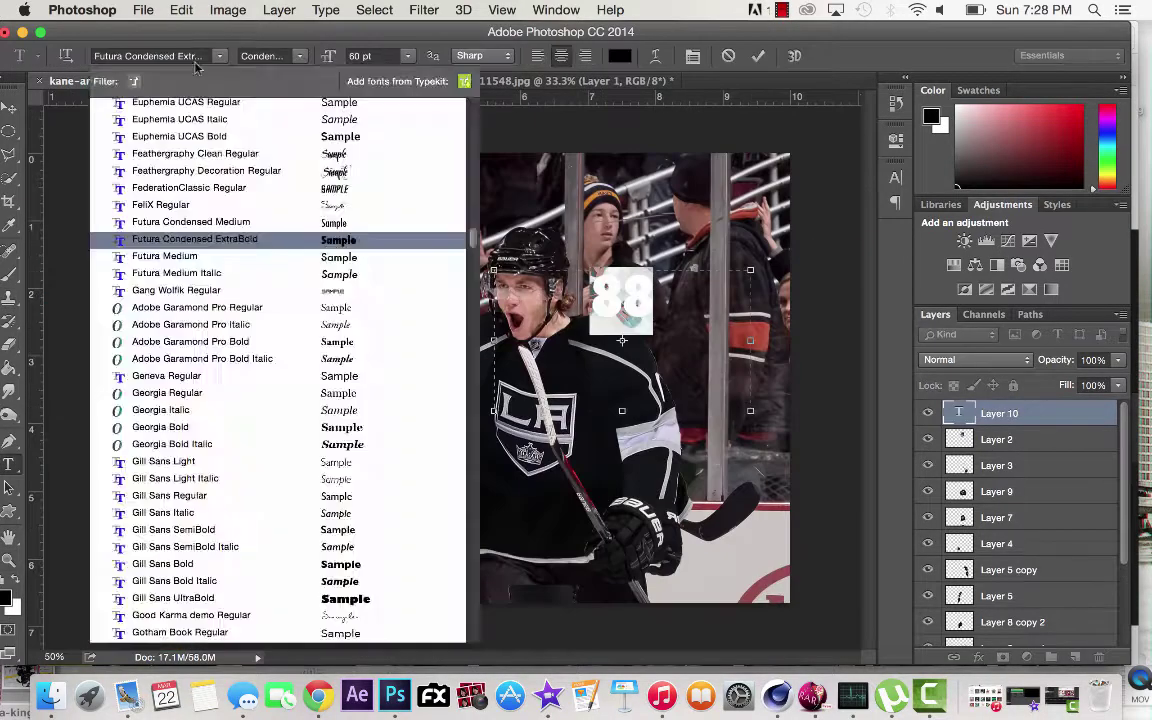
Set the 88 text in the NHL Los Angeles Regular font and fit the white number onto the side of the helmet.
{"action": "type", "text": "NHL Los Angeles Regular"}
{"action": "scroll", "coordinate": [263, 253], "scroll_direction": "down", "scroll_amount": 5}
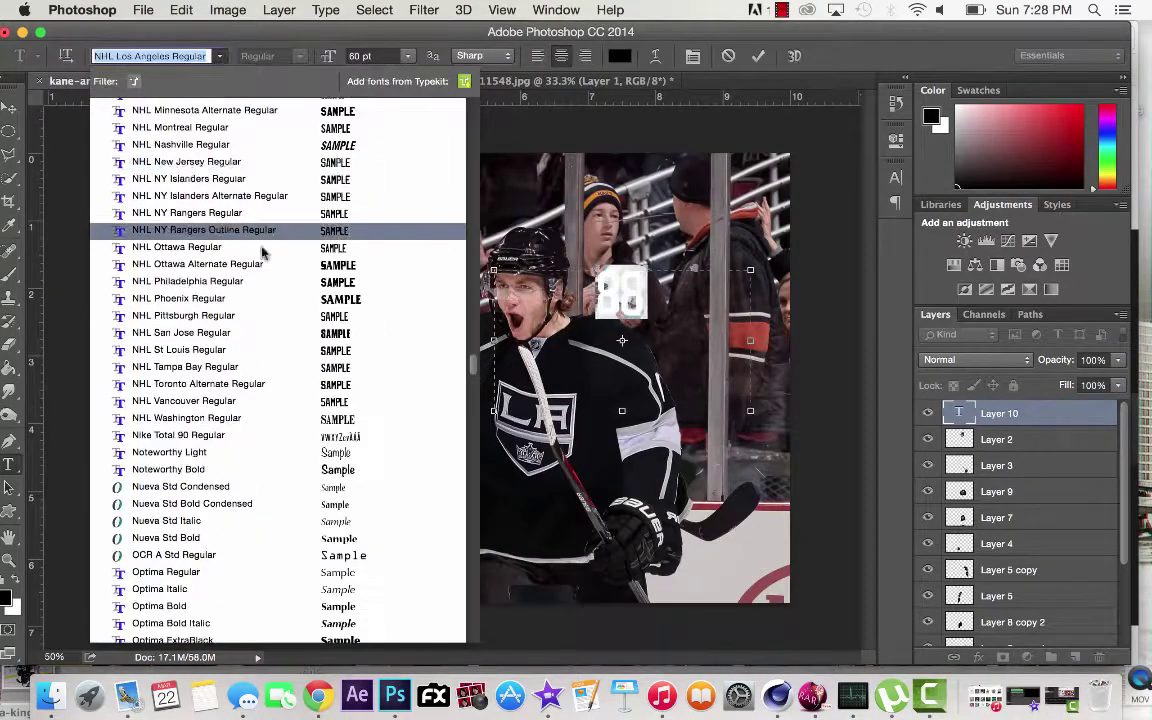
{"action": "scroll", "coordinate": [263, 300], "scroll_direction": "up", "scroll_amount": 5}
{"action": "key", "text": "Return"}
{"action": "left_click", "coordinate": [408, 55]}
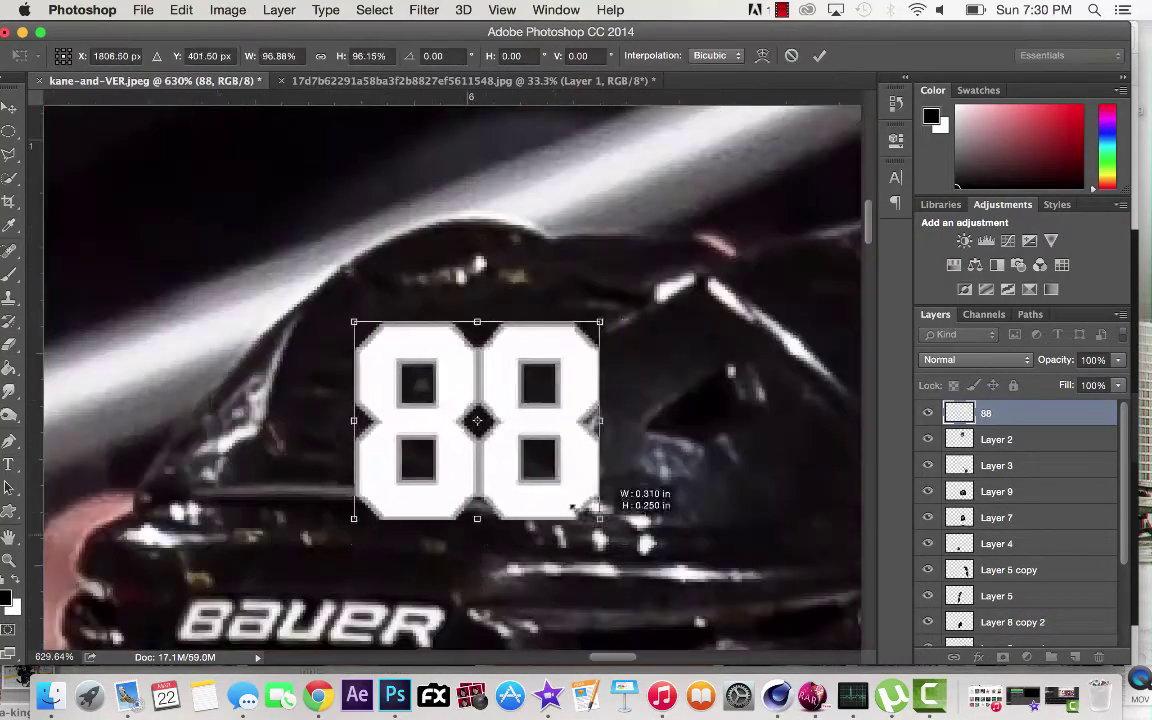
{"action": "left_click_drag", "start_coordinate": [597, 509], "coordinate": [500, 500]}
{"action": "left_click_drag", "start_coordinate": [347, 335], "coordinate": [345, 298]}
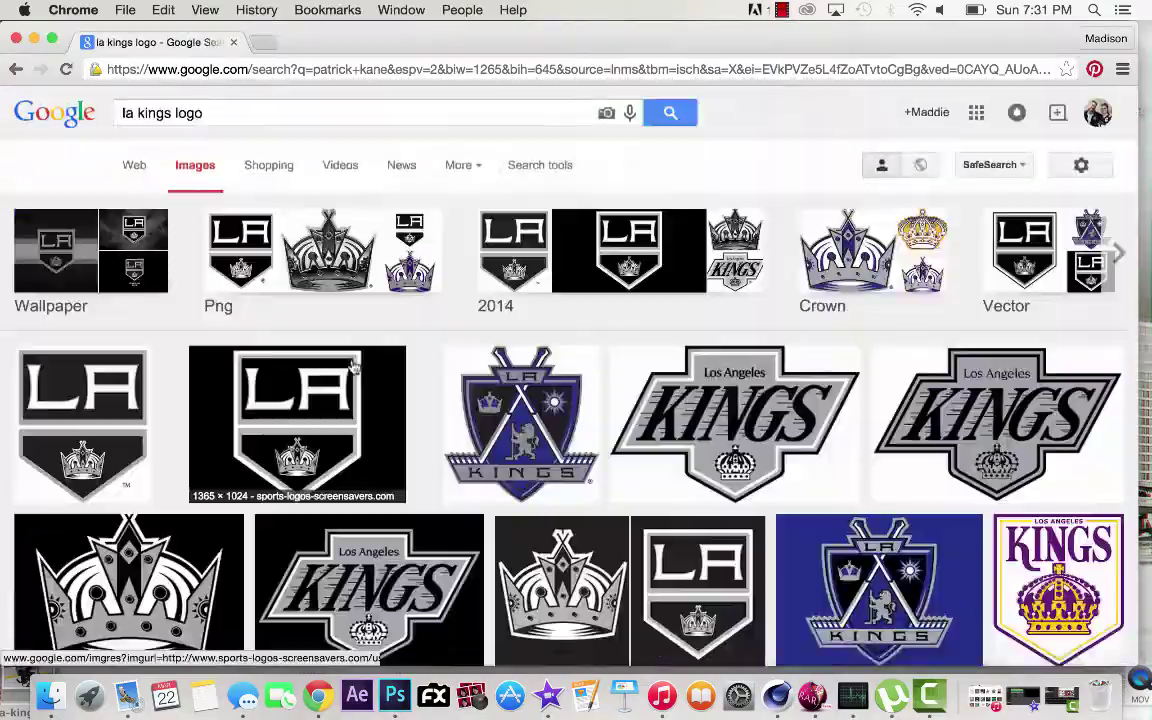
Find Kings lettering in the la kings logo image results and fit the white KINGS wordmark to the back of the helmet.
{"action": "scroll", "coordinate": [576, 380], "scroll_direction": "down", "scroll_amount": 10}
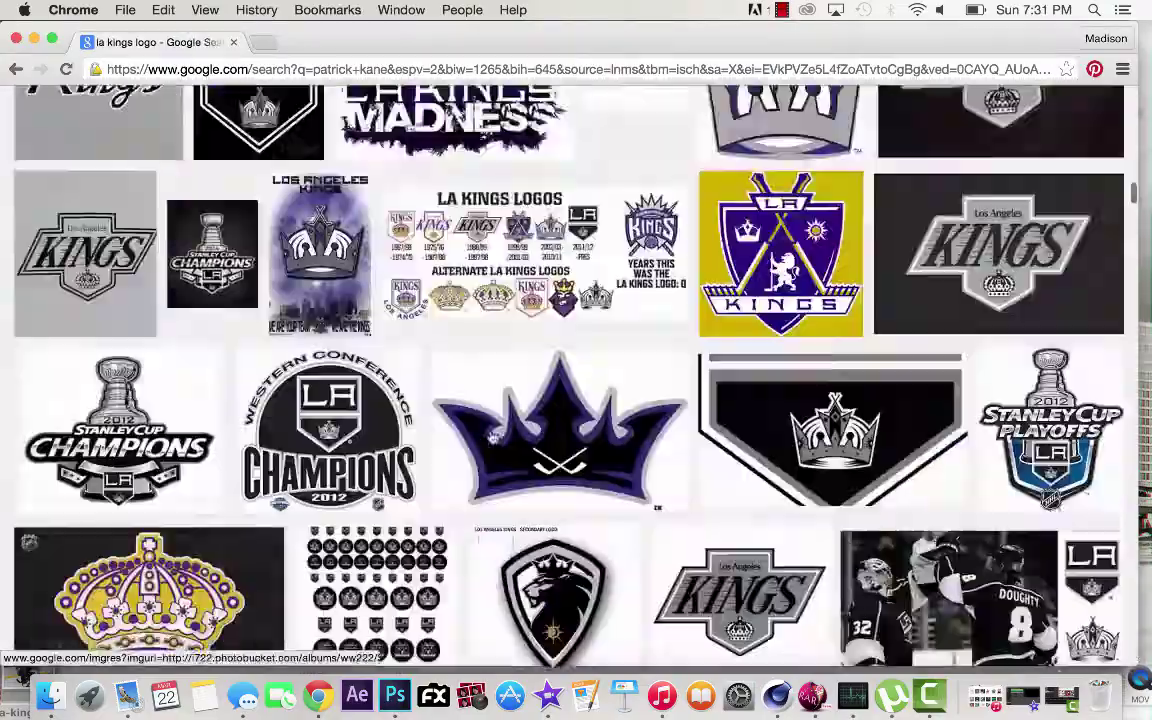
{"action": "left_click", "coordinate": [9, 107]}
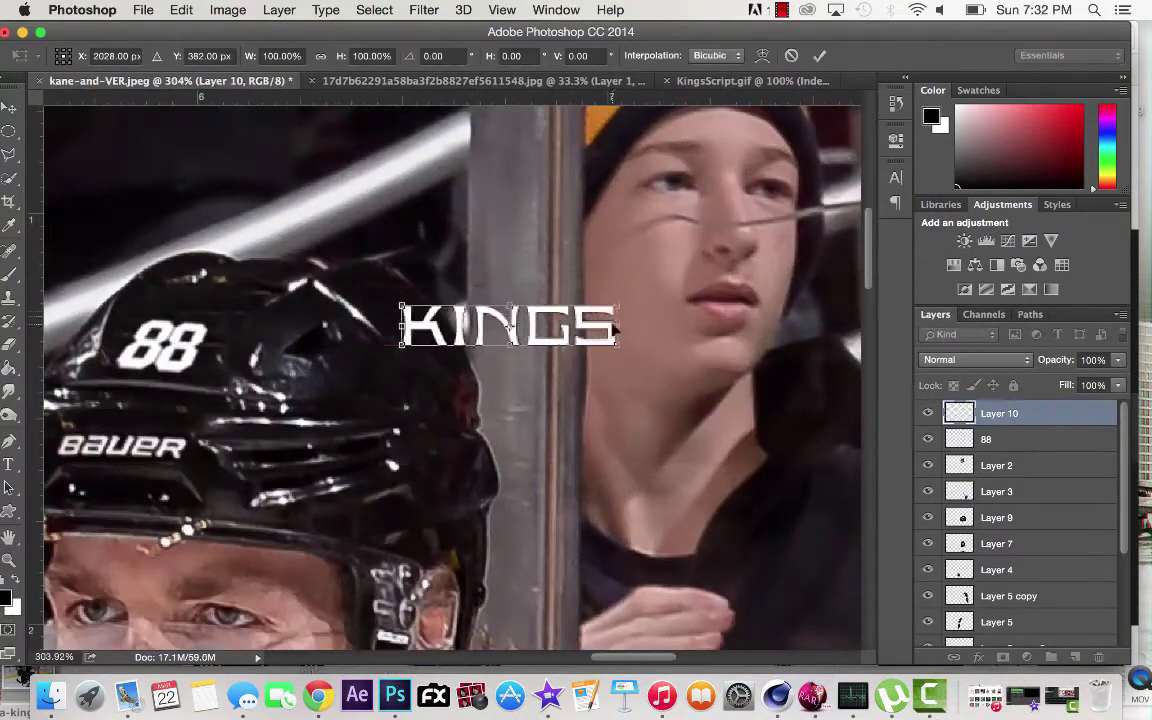
{"action": "left_click_drag", "start_coordinate": [617, 330], "coordinate": [478, 275]}
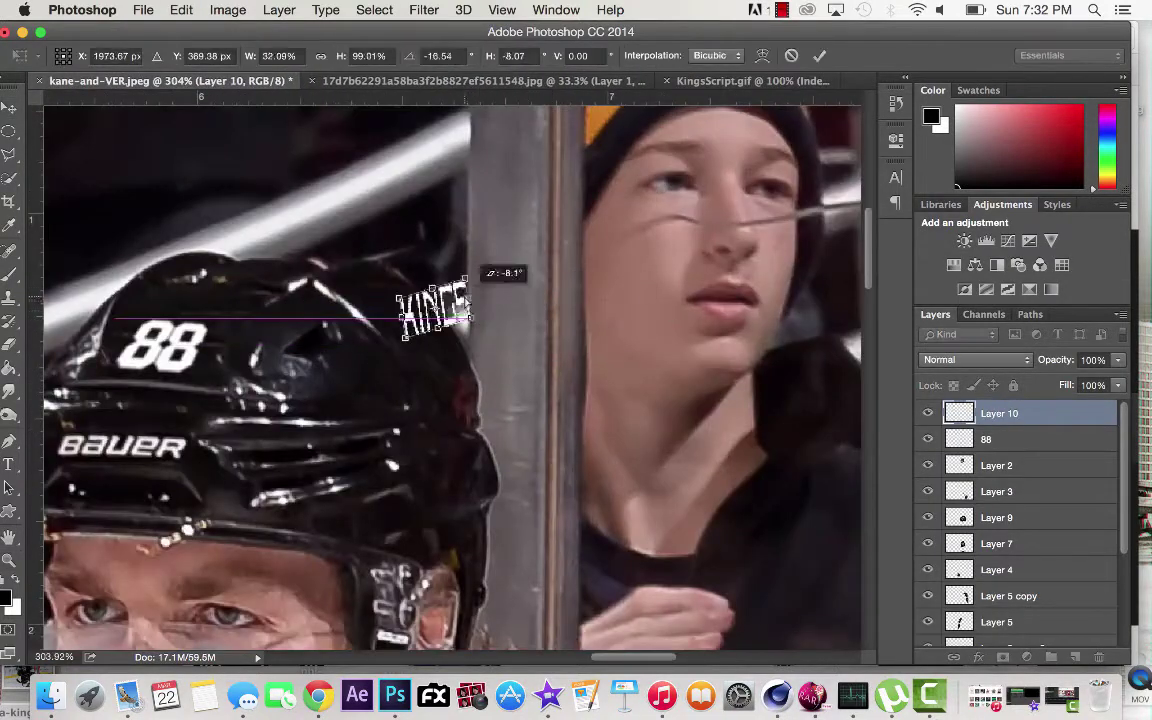
{"action": "key", "text": "Return"}
{"action": "key", "text": "e"}
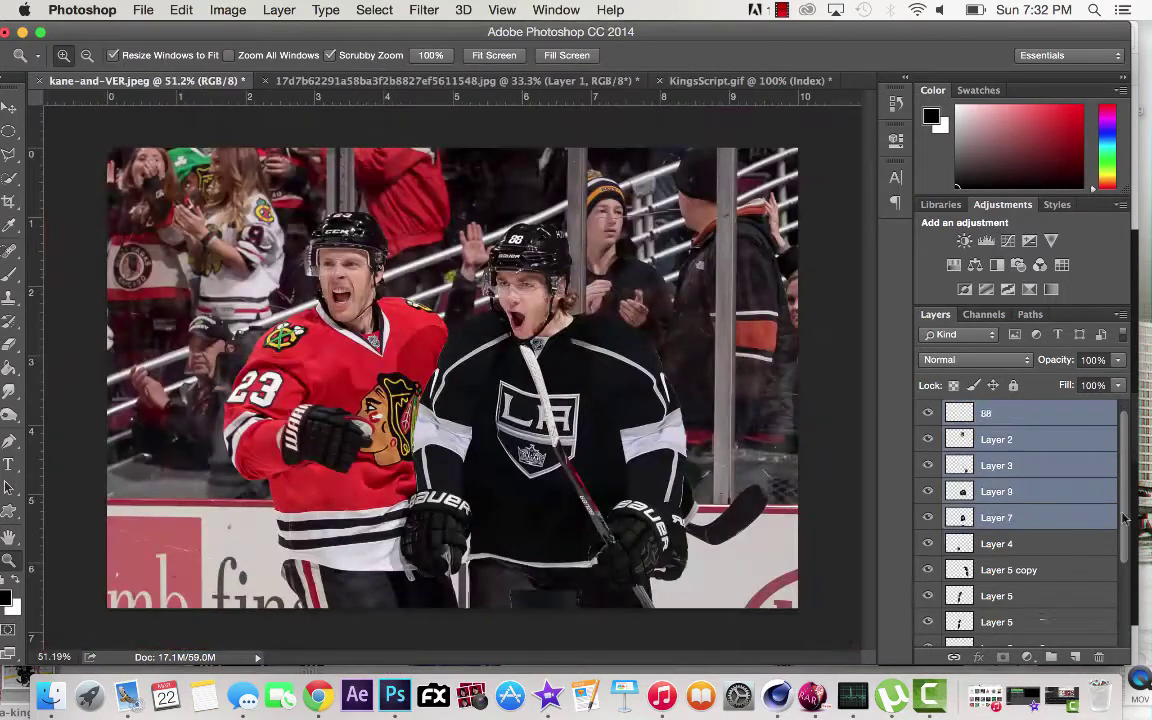
Select the upper cut-out layers from Layer 10 downward and merge them.
{"action": "key", "text": "e"}
{"action": "left_click", "coordinate": [1012, 543]}
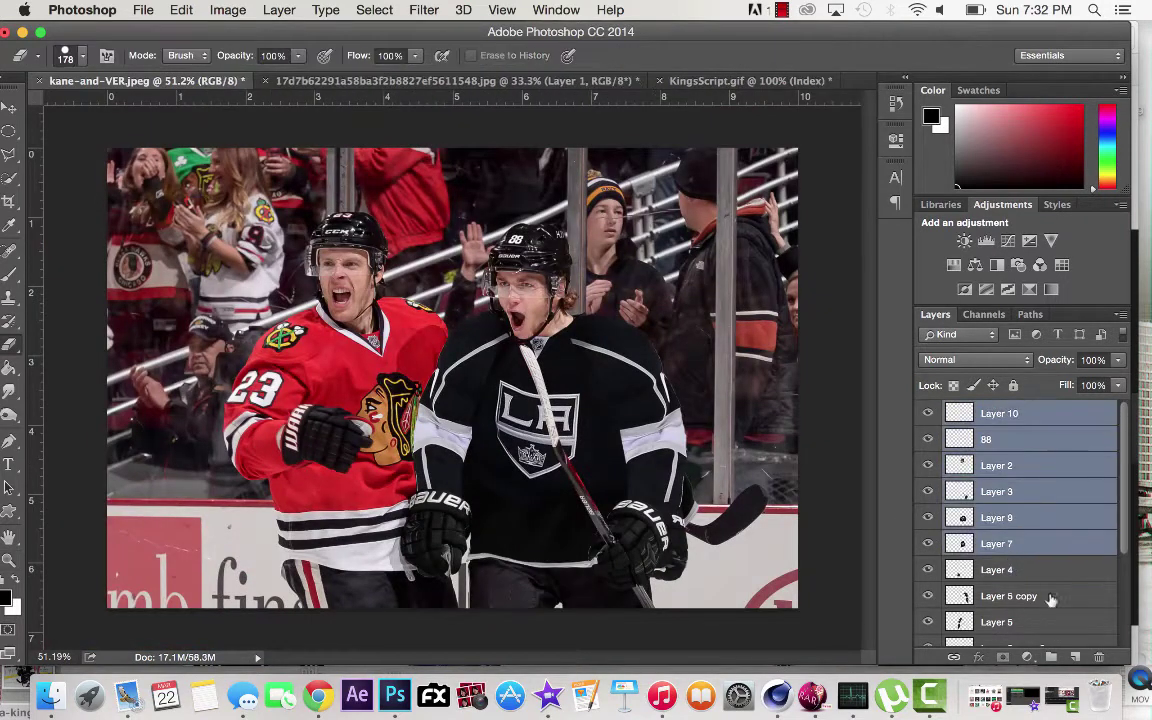
{"action": "left_click", "coordinate": [1000, 622], "text": "shift"}
{"action": "scroll", "coordinate": [1036, 522], "scroll_direction": "down", "scroll_amount": 1}
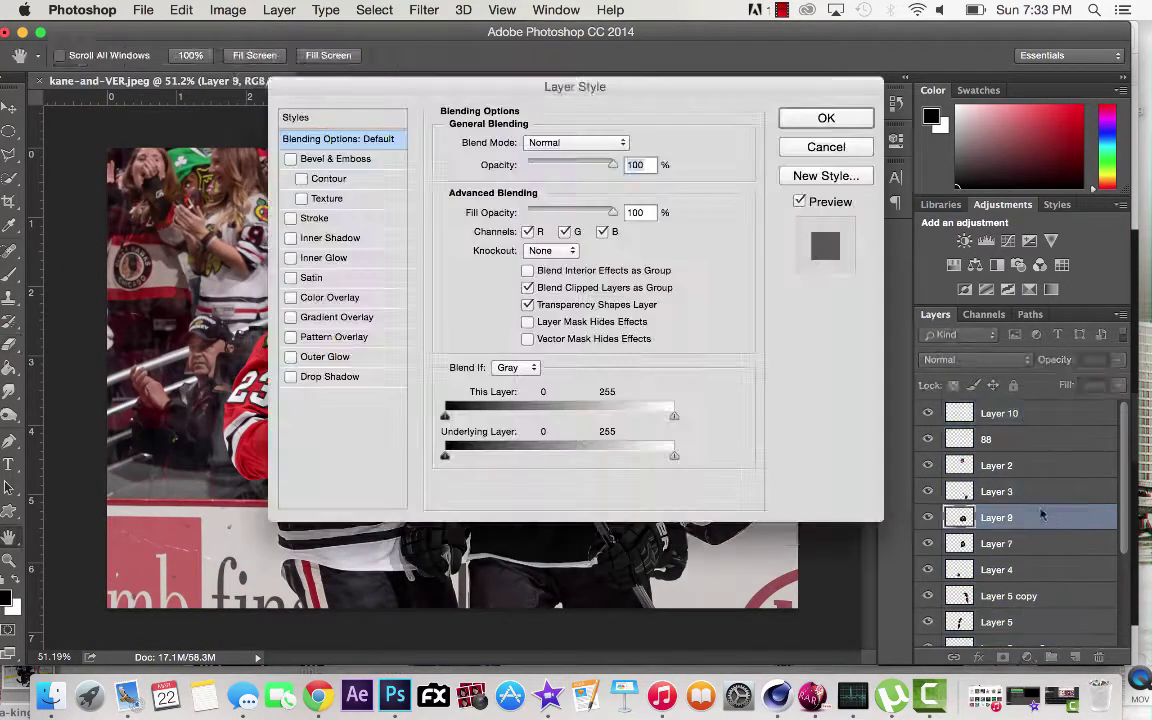
{"action": "key", "text": "super+e"}
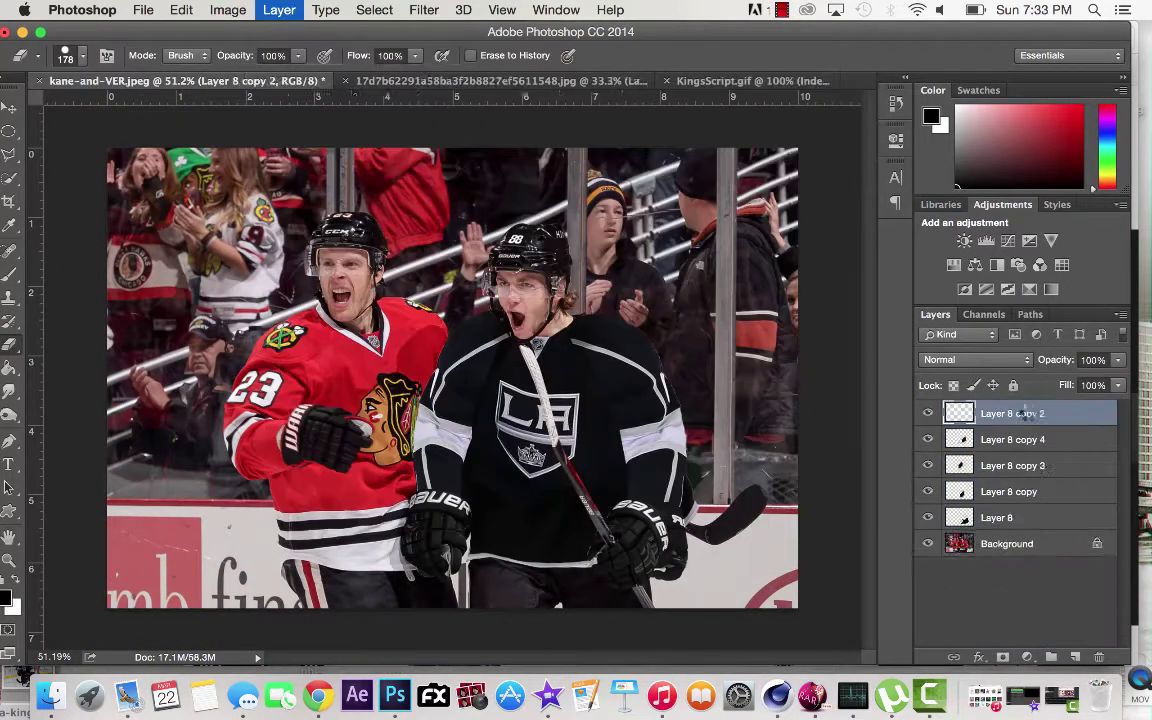
Try merging the remaining jersey copies into Layer 8 and copying a selected Background area to a new layer.
{"action": "left_click", "coordinate": [928, 440]}
{"action": "left_click", "coordinate": [928, 440]}
{"action": "left_click", "coordinate": [1006, 440]}
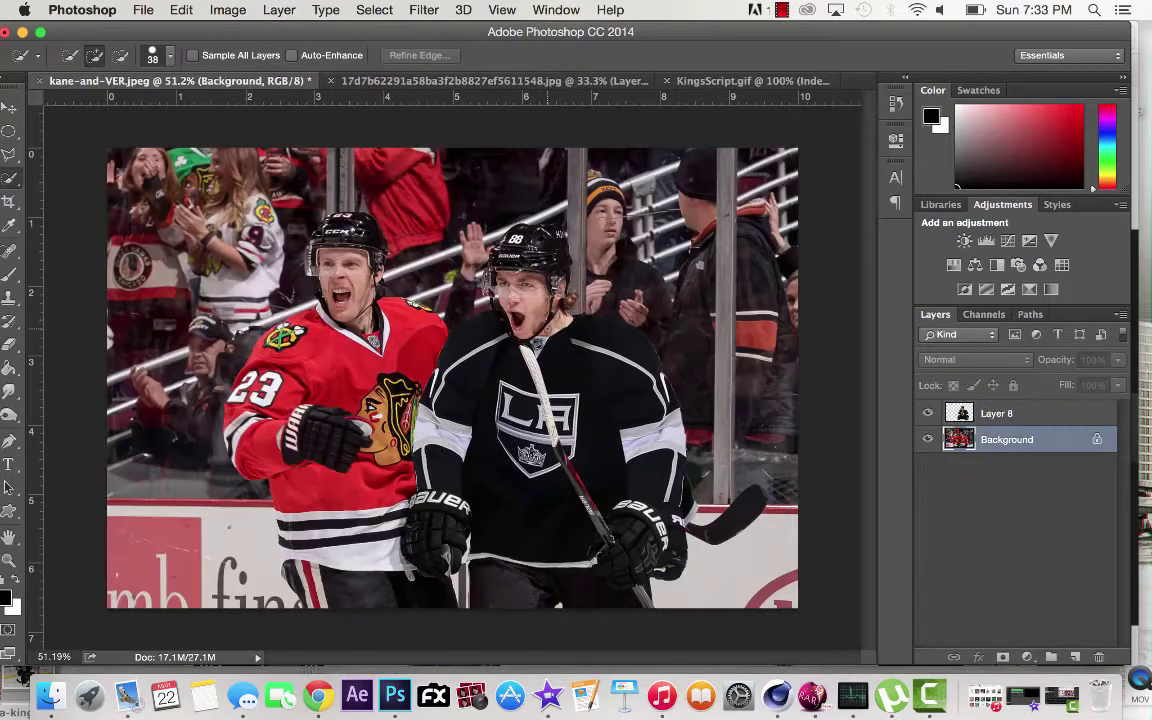
{"action": "key", "text": "super+j"}
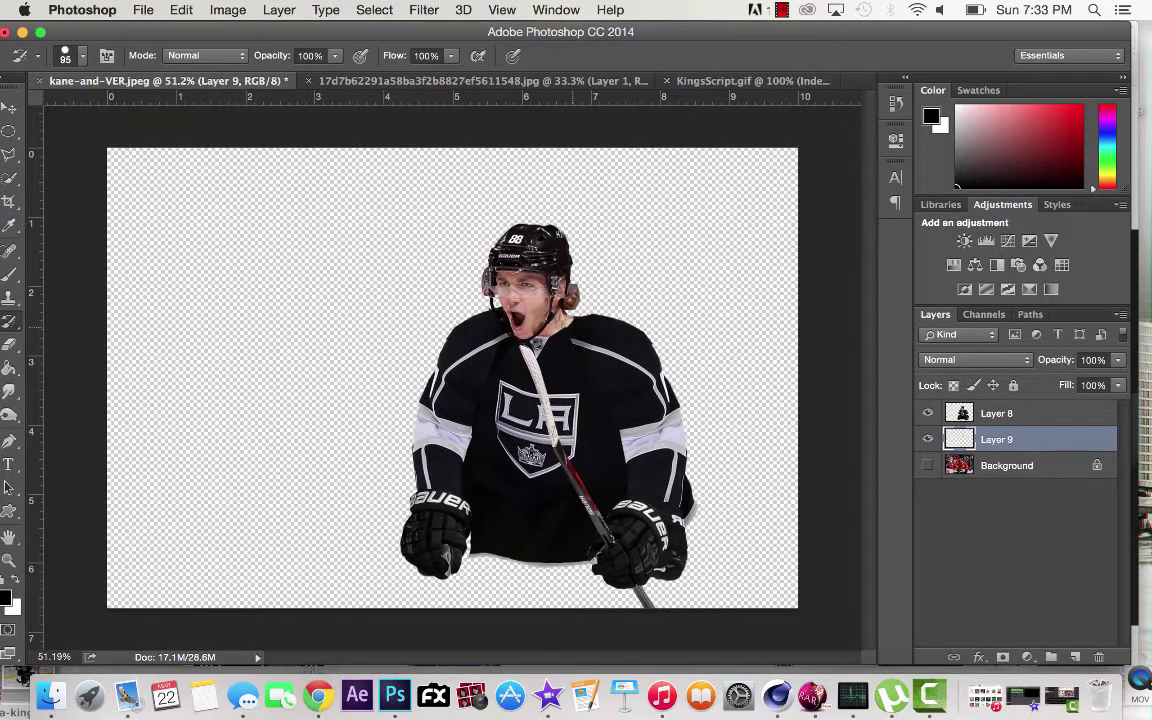
{"action": "left_click", "coordinate": [928, 465]}
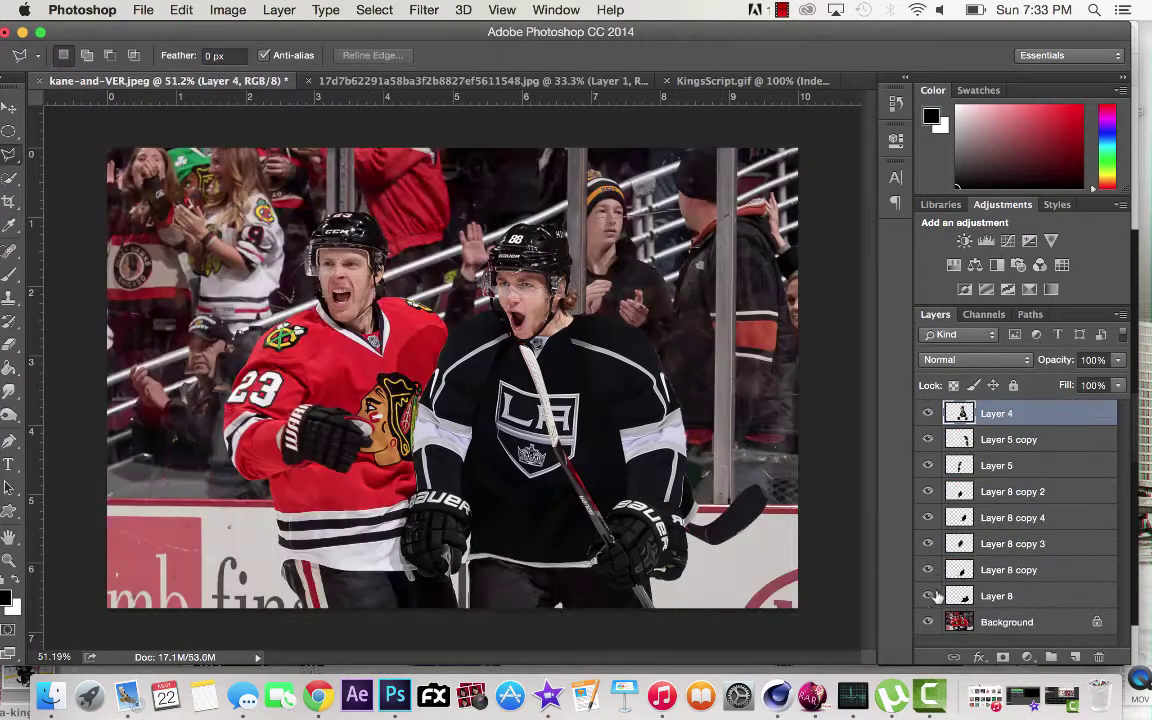
Transform the sleeve on Layer 5 copy, then duplicate it and rotate the duplicate about -37° around the lower jersey.
{"action": "left_click", "coordinate": [1006, 440]}
{"action": "key", "text": "super+t"}
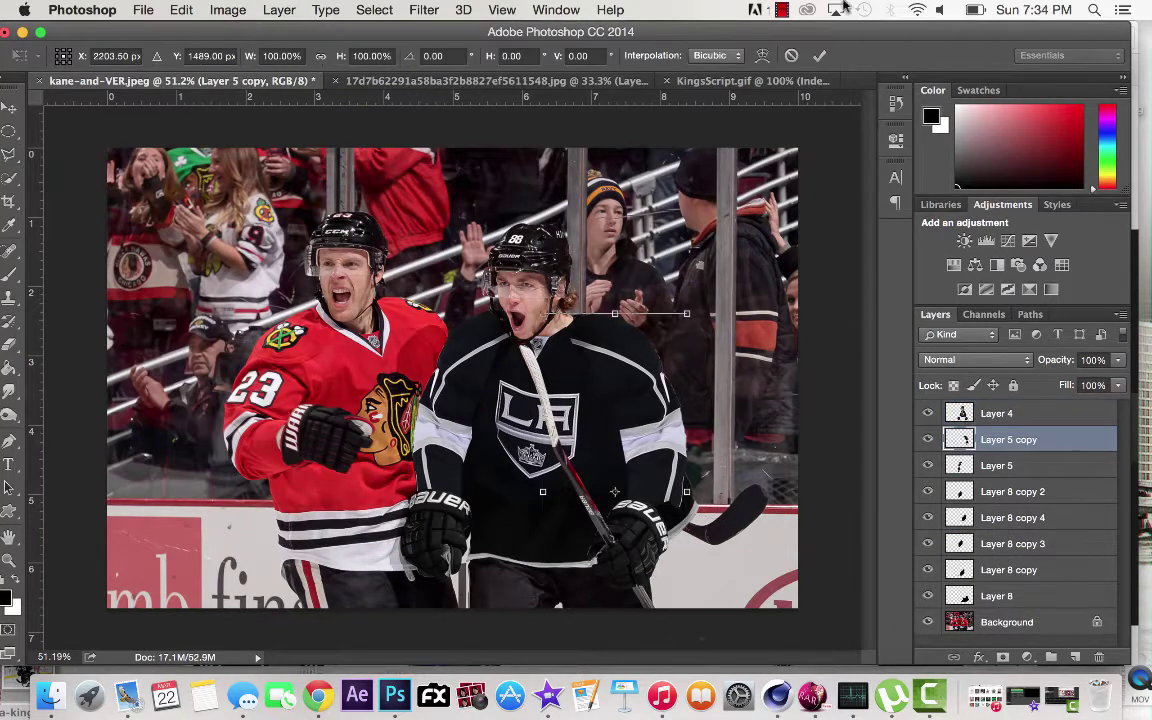
{"action": "key", "text": "Return"}
{"action": "key", "text": "super+j"}
{"action": "key", "text": "e"}
{"action": "key", "text": "super+t"}
{"action": "left_click_drag", "start_coordinate": [785, 530], "coordinate": [785, 476]}
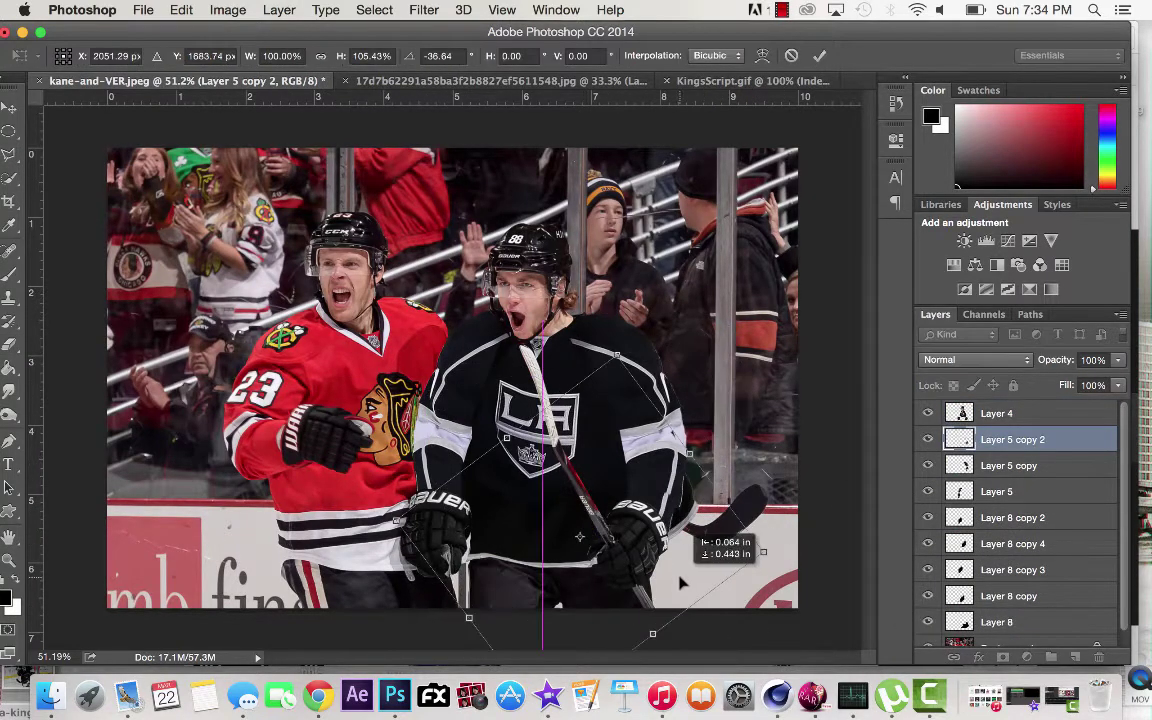
{"action": "key", "text": "Return"}
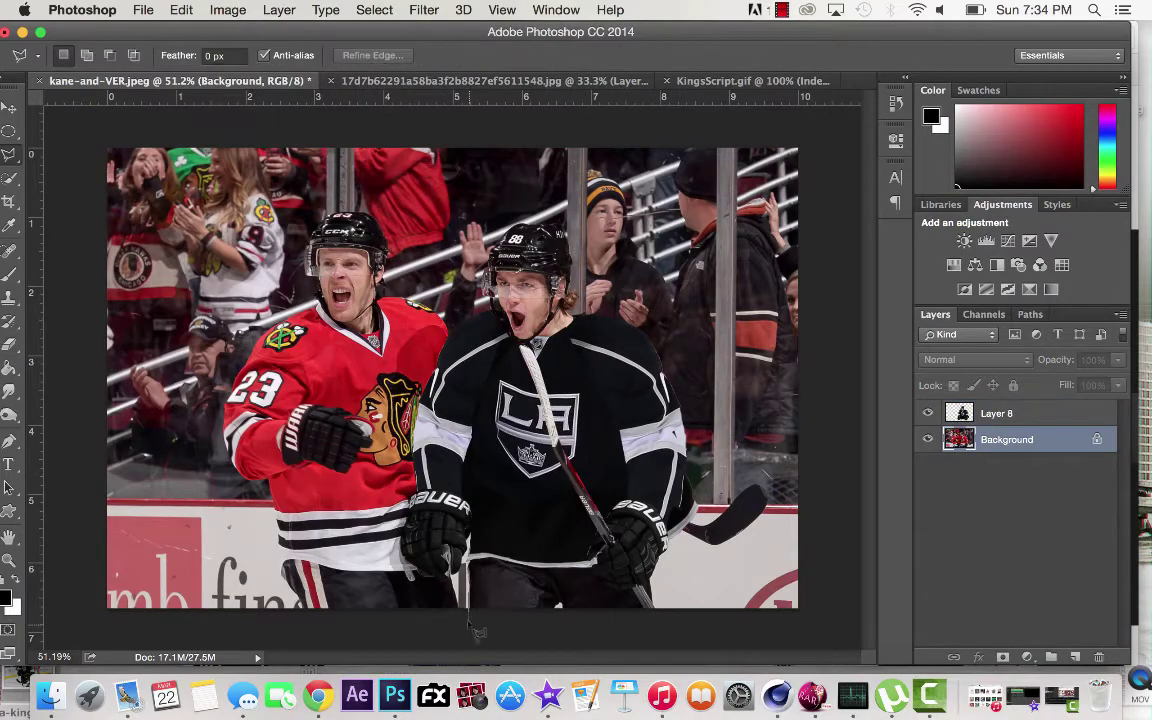
Include number 88's pants in the merged Layer 8 and hide the Background to isolate the player.
{"action": "key", "text": "alt+]"}
{"action": "left_click", "coordinate": [930, 440]}
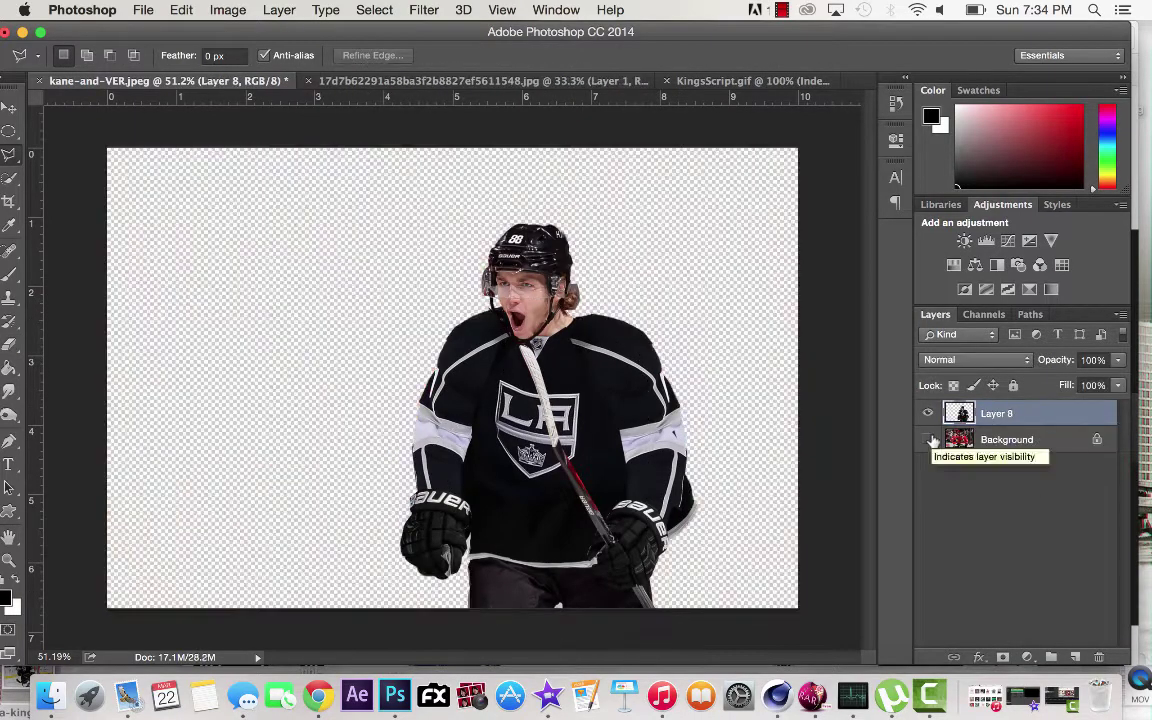
{"action": "key", "text": "z"}
{"action": "left_click_drag", "start_coordinate": [626, 293], "coordinate": [299, 457]}
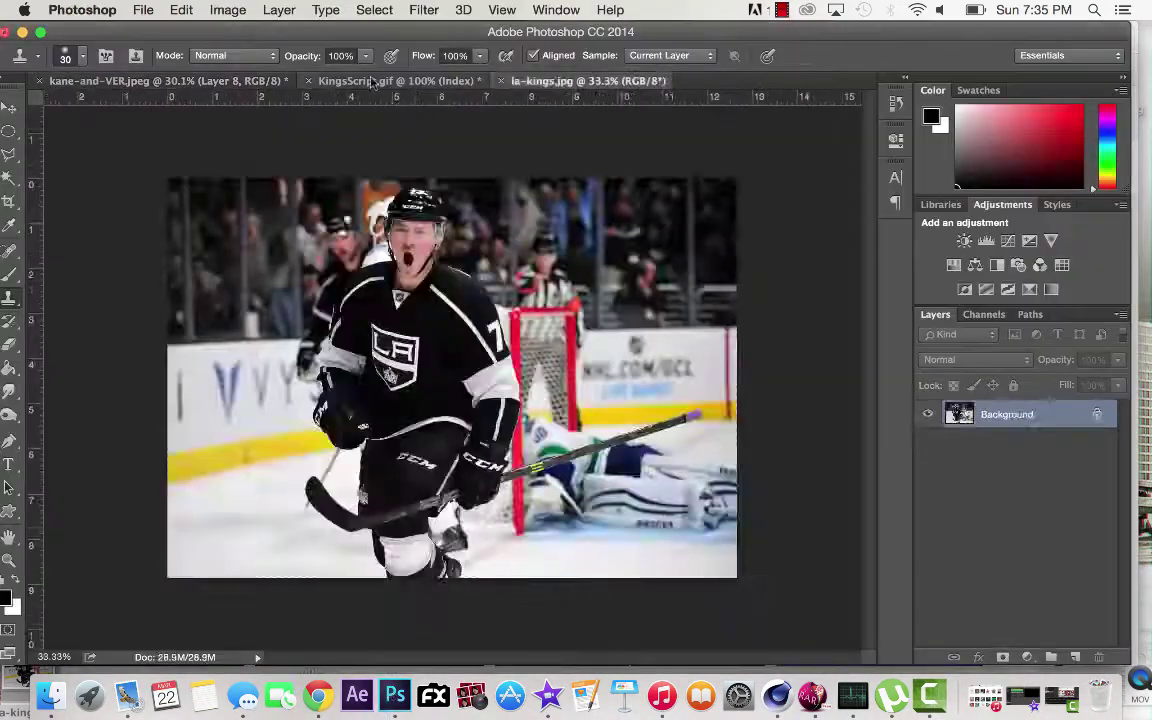
Paste the number 88 cut-out into la-kings.jpg, enlarge it in the foreground and apply a blur to the Background.
{"action": "key", "text": "super+v"}
{"action": "key", "text": "Return"}
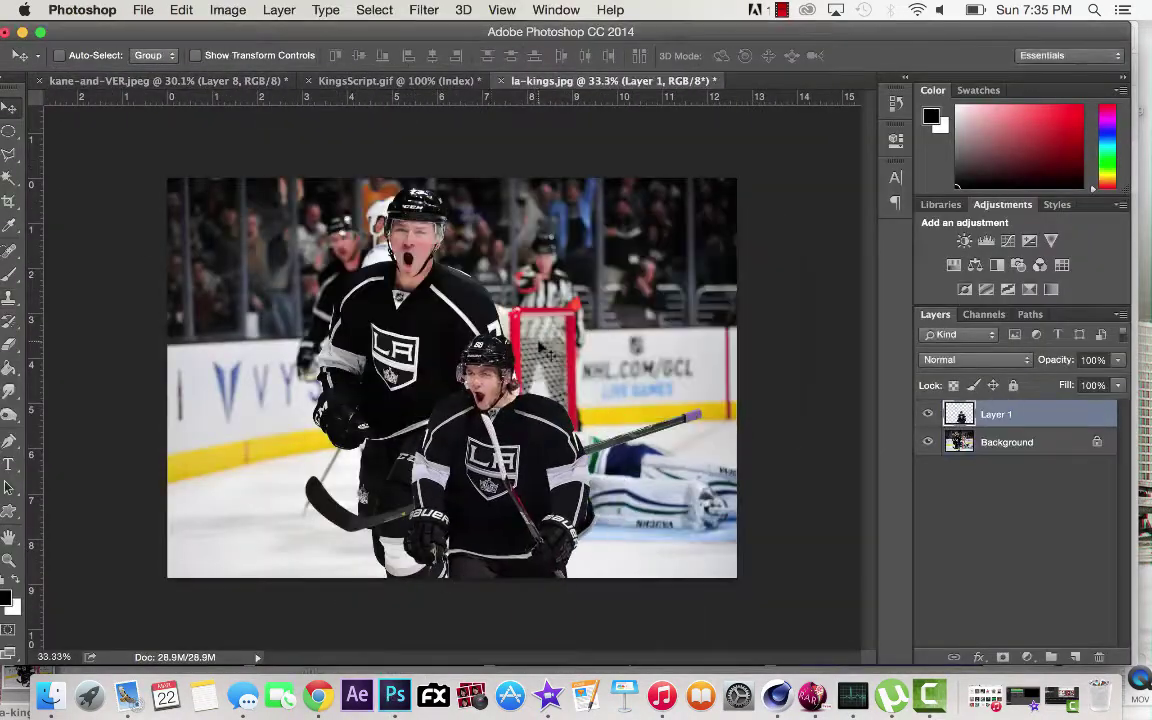
{"action": "key", "text": "ctrl+t"}
{"action": "left_click", "coordinate": [424, 10]}
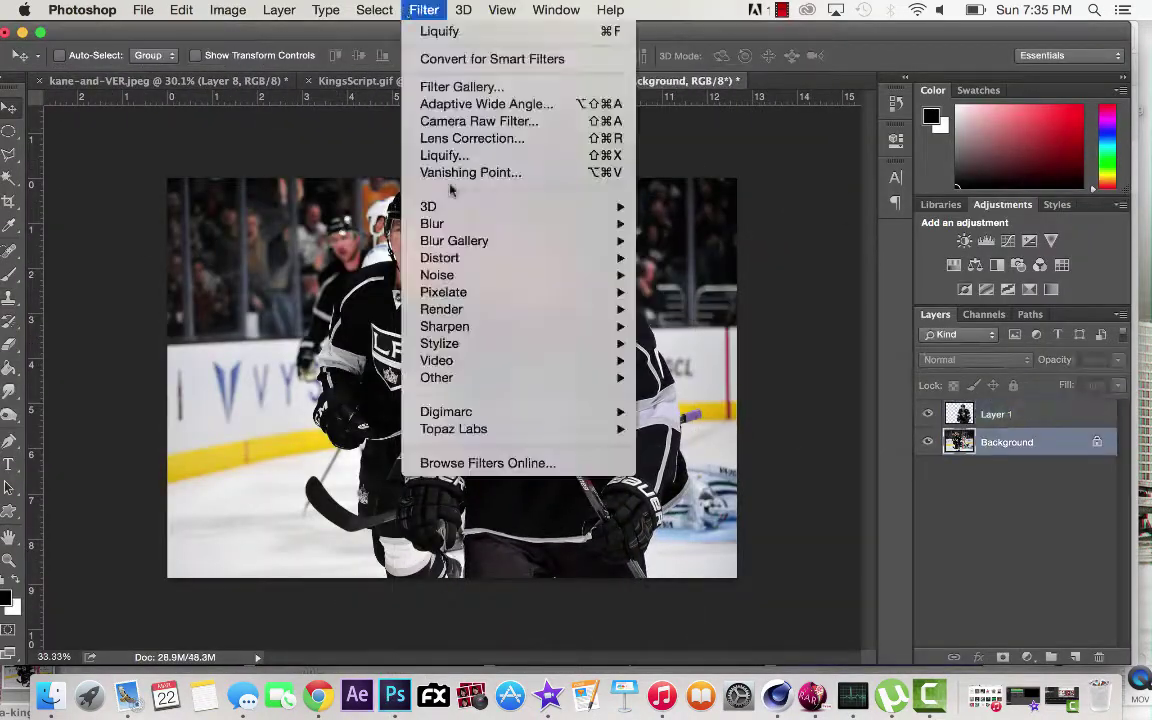
{"action": "left_click", "coordinate": [690, 291]}
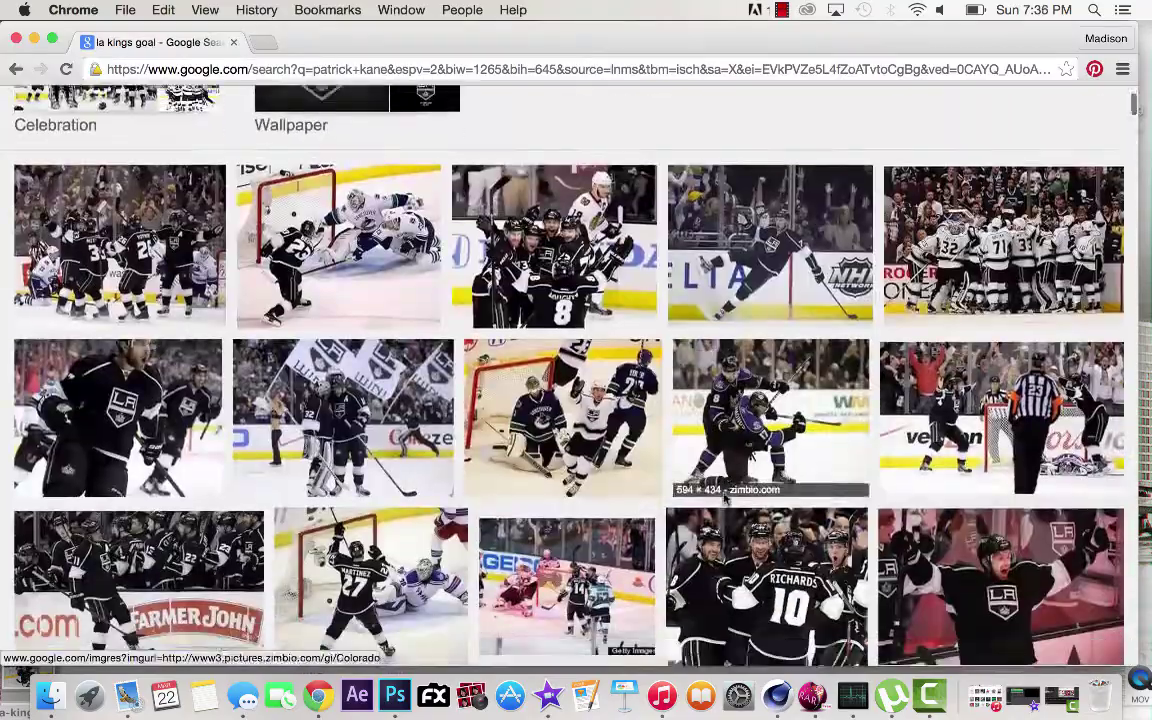
Browse the la kings goal image results and get the photo of two Kings players celebrating with raised arms.
{"action": "scroll", "coordinate": [710, 550], "scroll_direction": "down", "scroll_amount": 5}
{"action": "scroll", "coordinate": [710, 550], "scroll_direction": "down", "scroll_amount": 5}
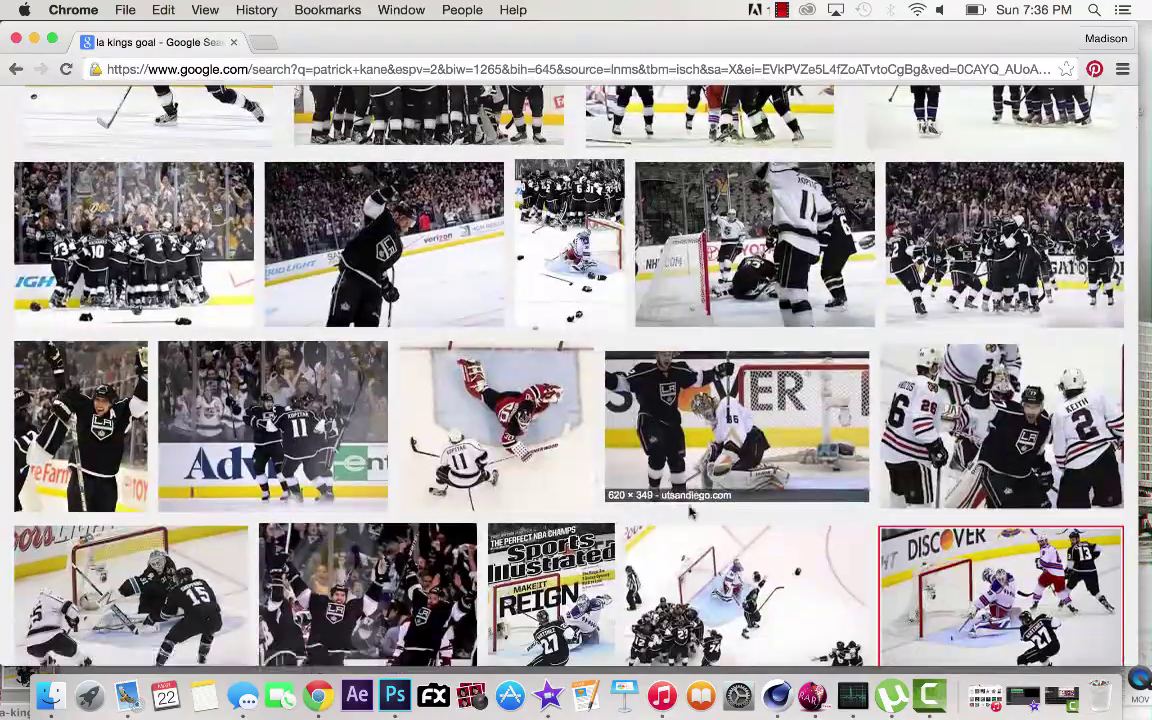
{"action": "left_click", "coordinate": [370, 600]}
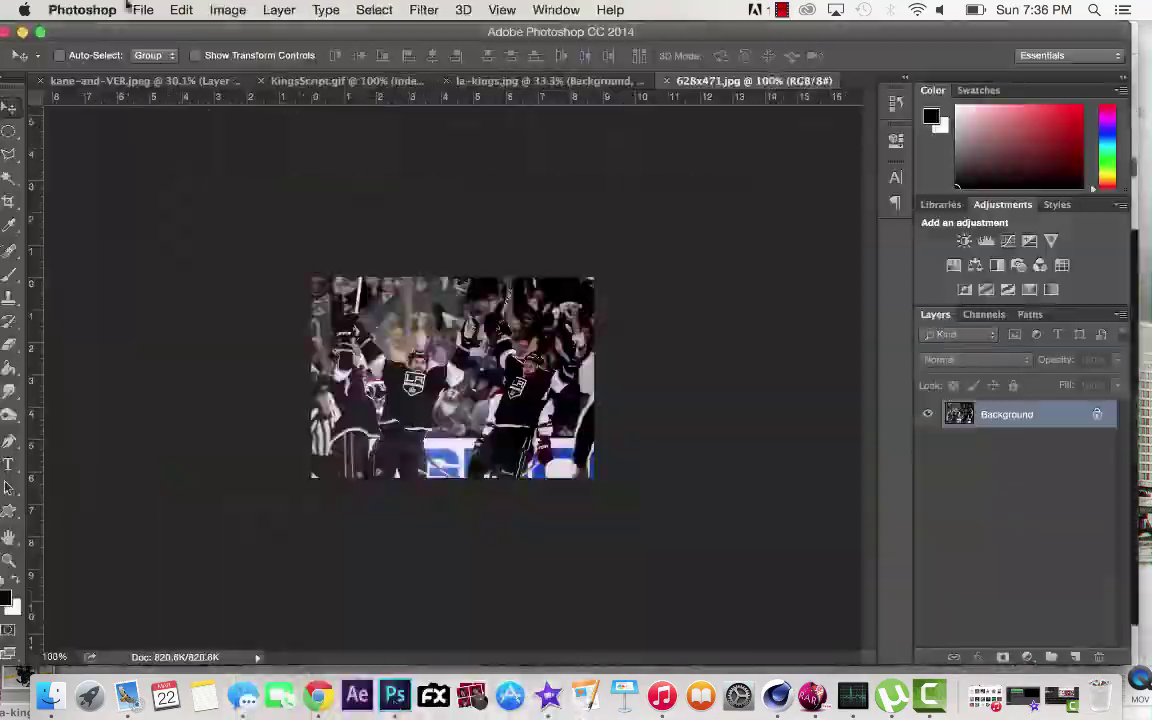
Create a new document, paste the celebration photo and scale it to fill the canvas.
{"action": "key", "text": "ctrl+n"}
{"action": "key", "text": "Return"}
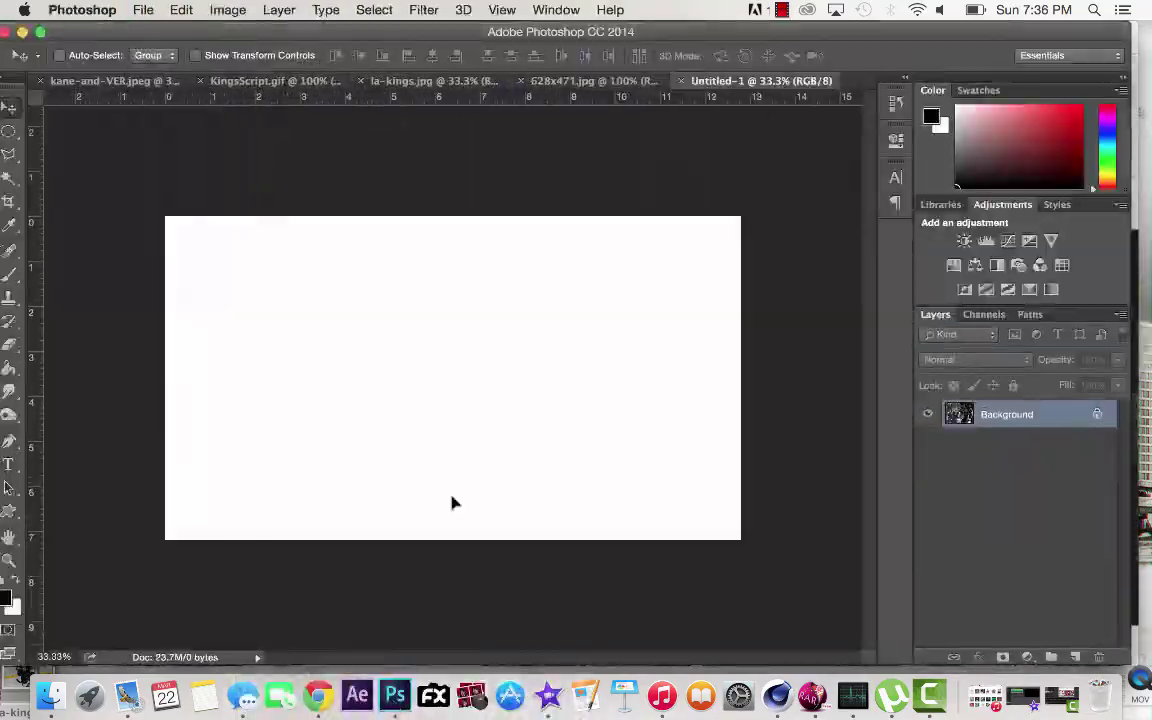
{"action": "key", "text": "ctrl+v"}
{"action": "key", "text": "ctrl+t"}
Bring the number 88 cut-out from kane-and-VER.jpeg into the new document and place it in front of the celebrating players.
{"action": "left_click", "coordinate": [105, 80]}
{"action": "left_click_drag", "start_coordinate": [400, 380], "coordinate": [660, 378]}
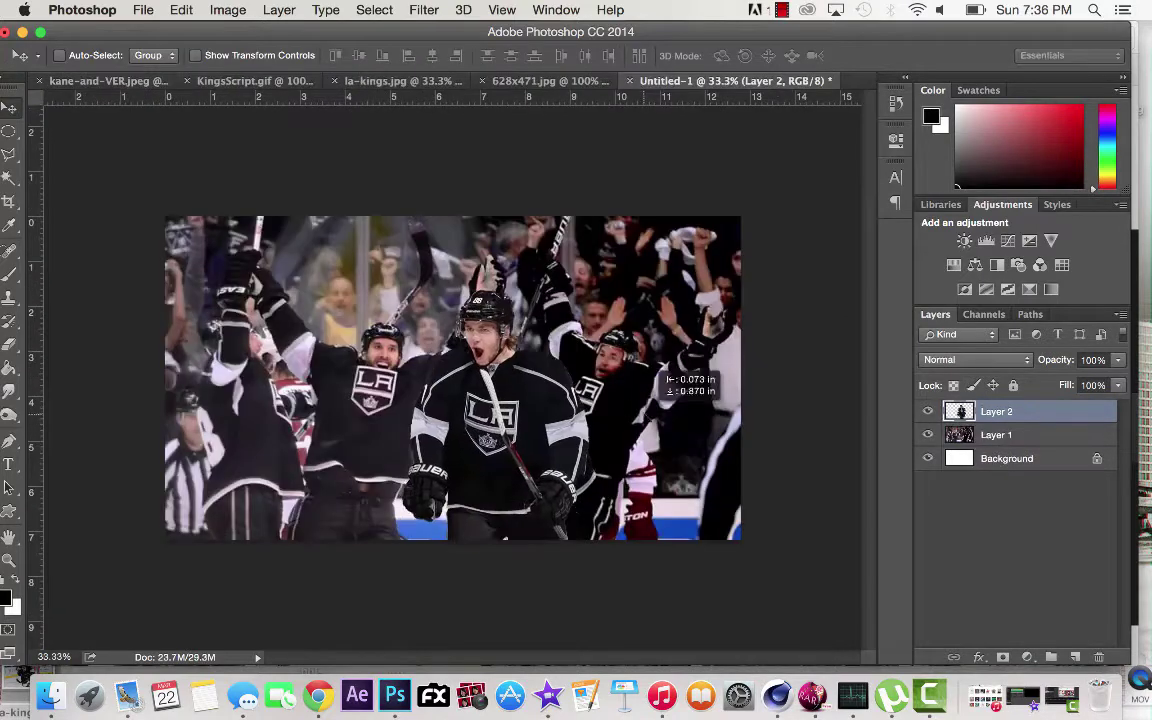
{"action": "key", "text": "Return"}
Turn the celebration photo on Layer 1 black and white, and enlarge and blur it as the backdrop.
{"action": "left_click", "coordinate": [996, 434]}
{"action": "left_click", "coordinate": [228, 9]}
{"action": "left_click", "coordinate": [440, 431]}
{"action": "key", "text": "ctrl+t"}
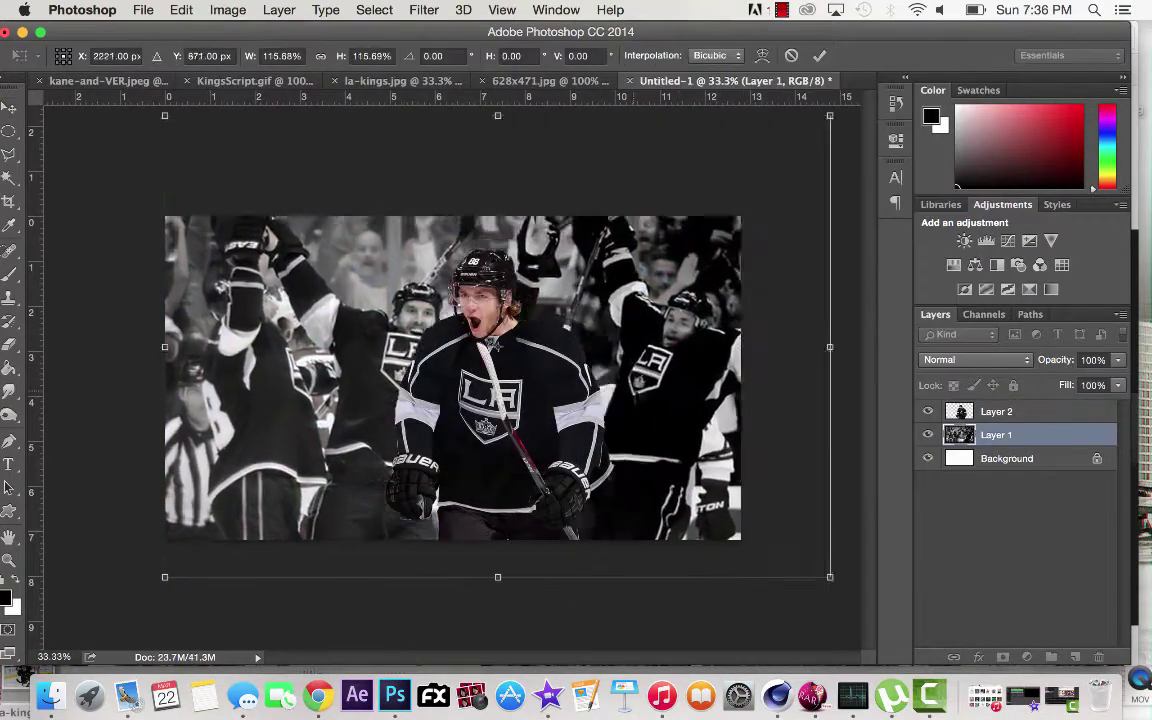
{"action": "left_click", "coordinate": [699, 292]}
{"action": "key", "text": "Return"}
Add a drop shadow to the number 88 cut-out on Layer 2.
{"action": "left_click", "coordinate": [996, 411]}
{"action": "left_click", "coordinate": [978, 657]}
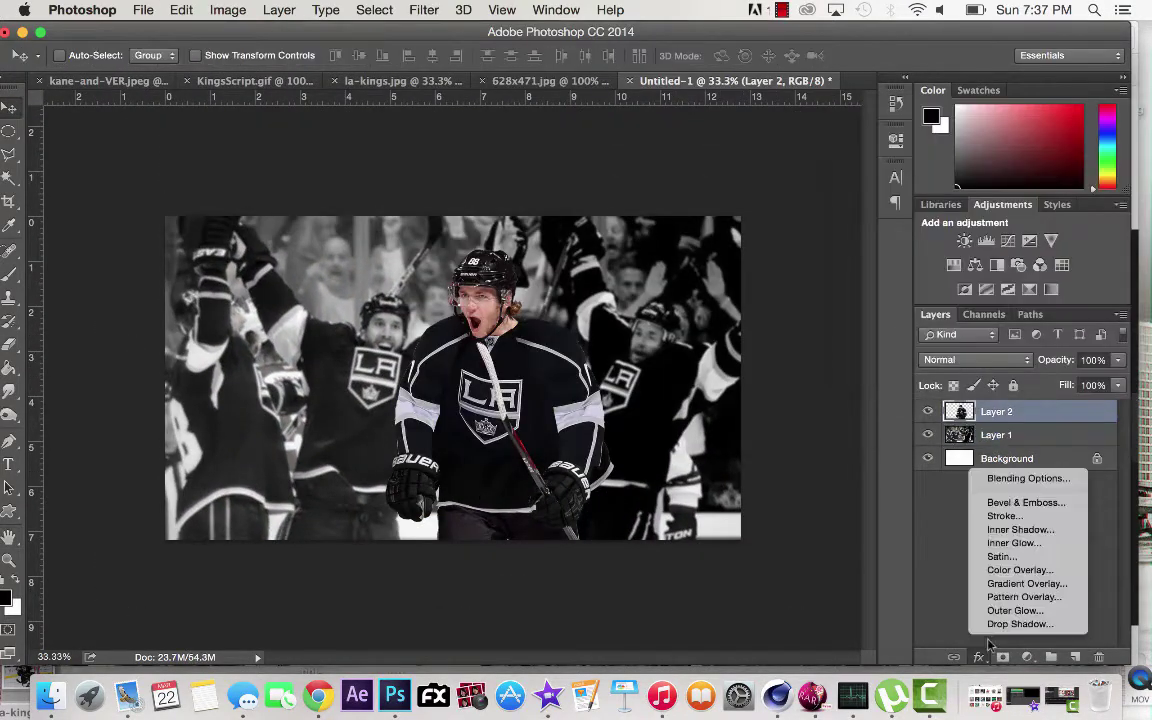
{"action": "left_click", "coordinate": [1016, 622]}
{"action": "key", "text": "Return"}
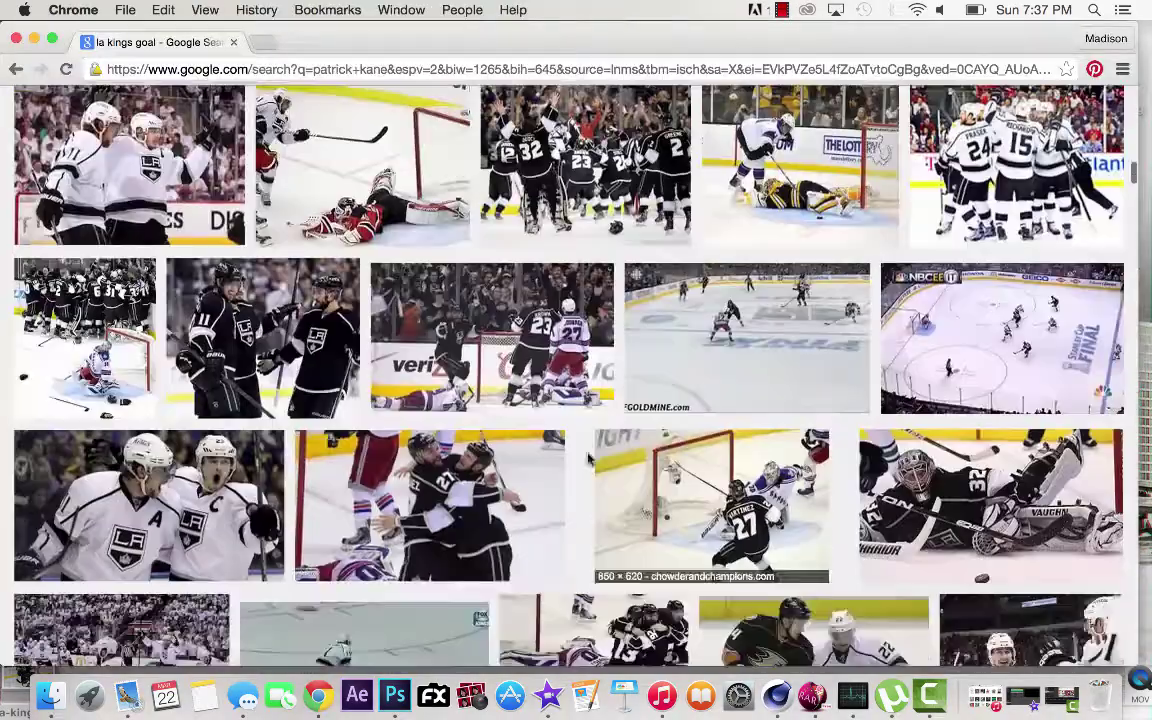
Browse the la kings goal image results for more celebration photos and switch back to Photoshop.
{"action": "scroll", "coordinate": [560, 400], "scroll_direction": "down", "scroll_amount": 10}
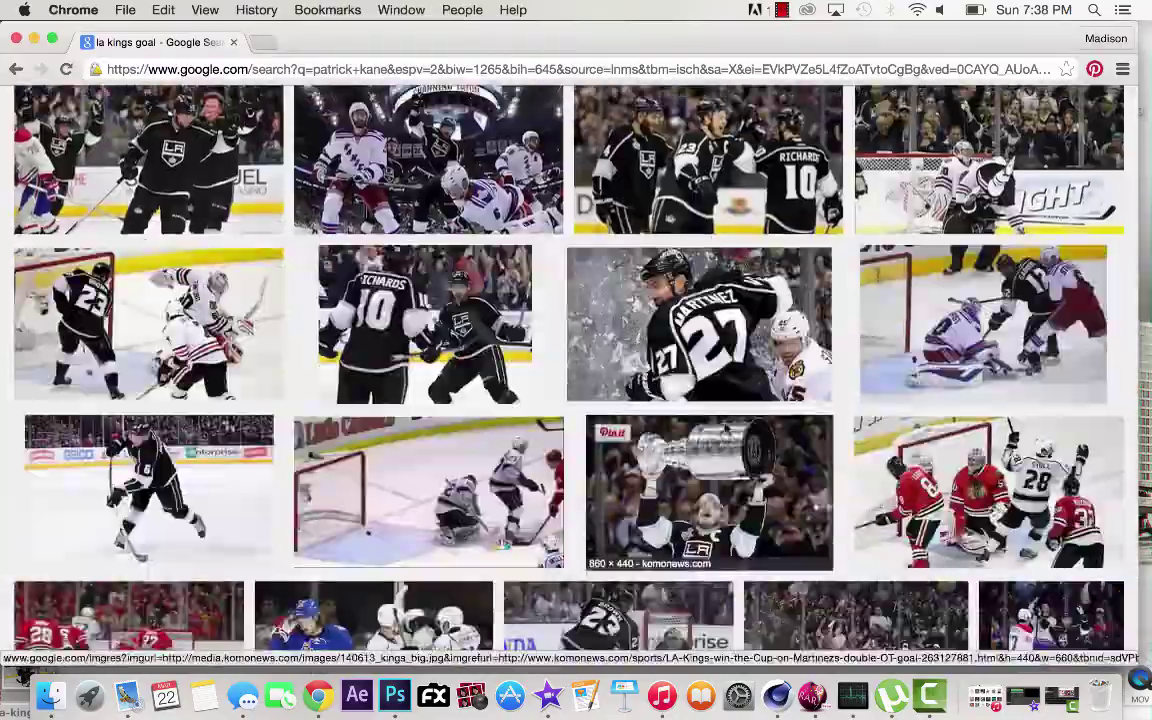
{"action": "scroll", "coordinate": [670, 422], "scroll_direction": "down", "scroll_amount": 10}
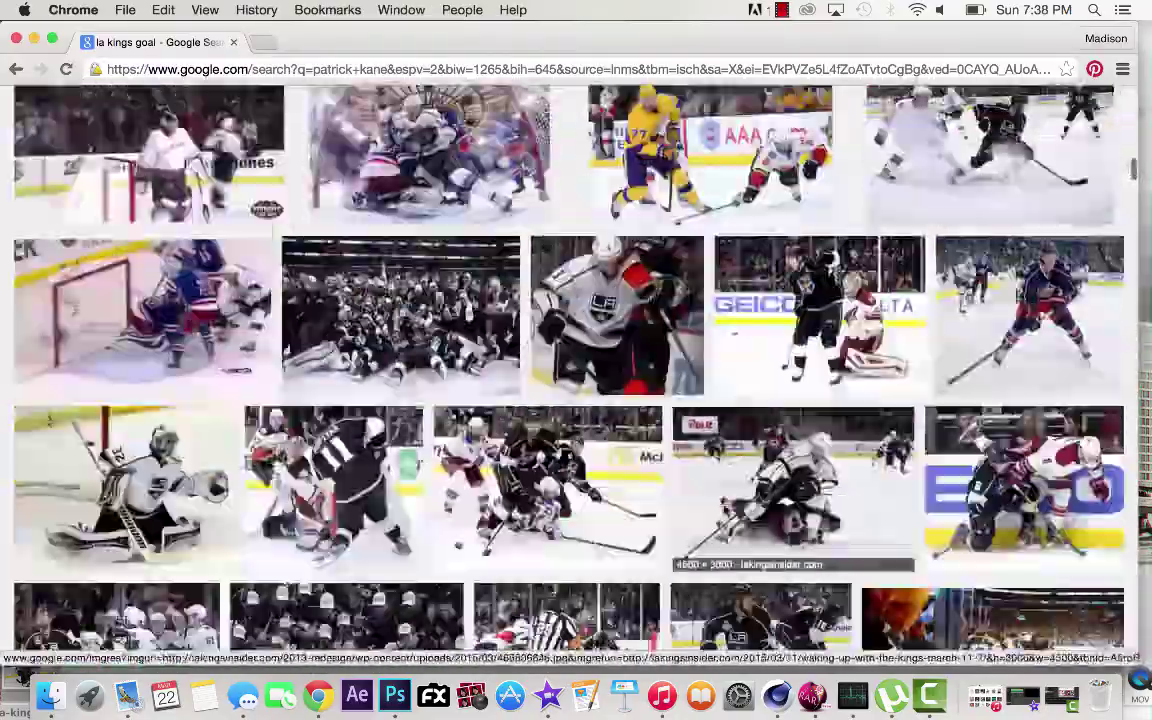
{"action": "scroll", "coordinate": [727, 510], "scroll_direction": "down", "scroll_amount": 10}
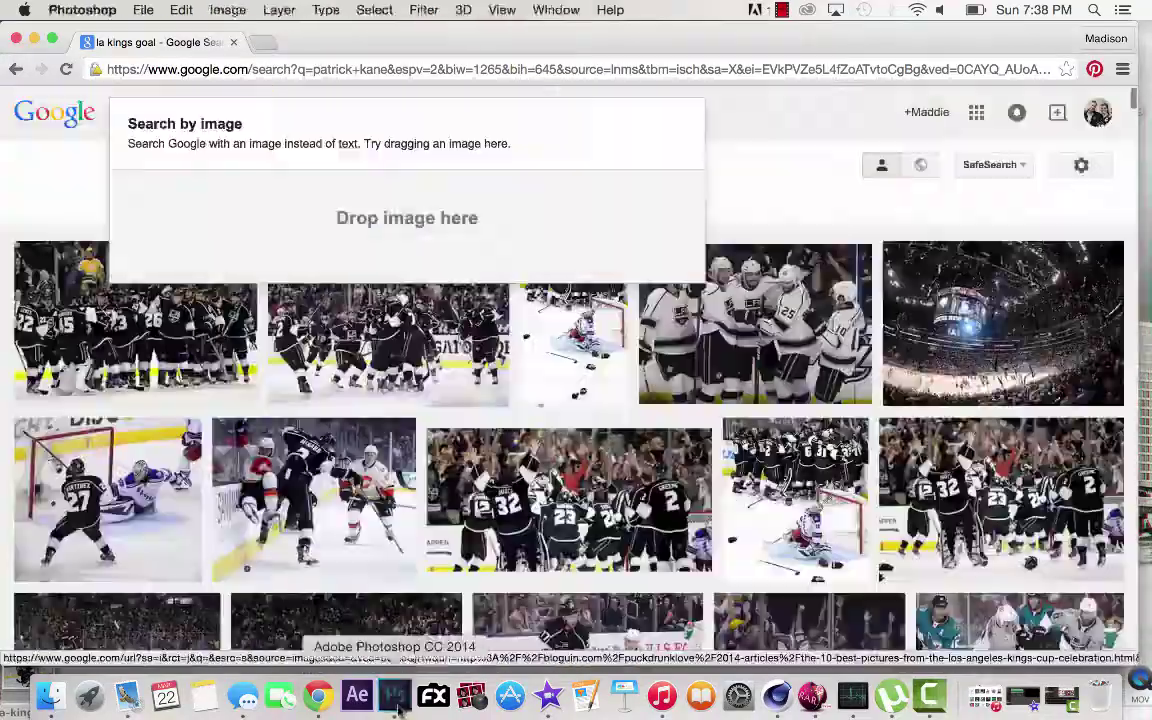
{"action": "left_click_drag", "start_coordinate": [397, 708], "coordinate": [397, 706]}
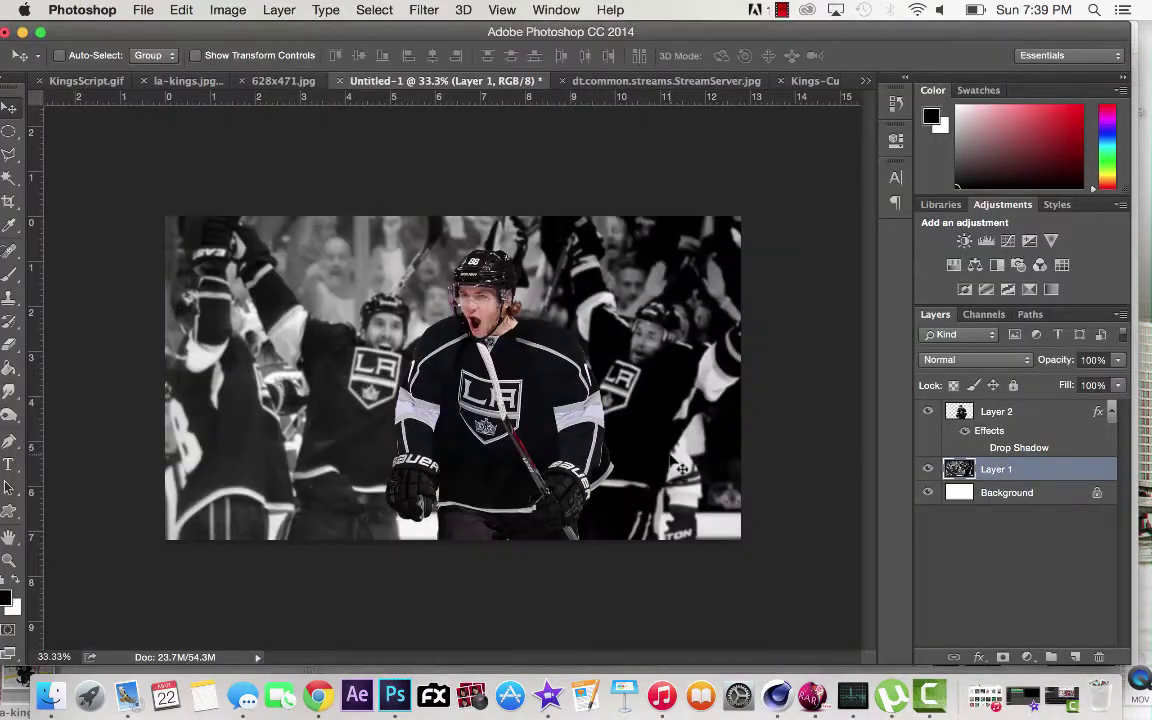
Rescale and reposition the black-and-white celebration photo on Layer 1 behind the number 88 player.
{"action": "key", "text": "super+t"}
{"action": "left_click_drag", "start_coordinate": [741, 540], "coordinate": [764, 553]}
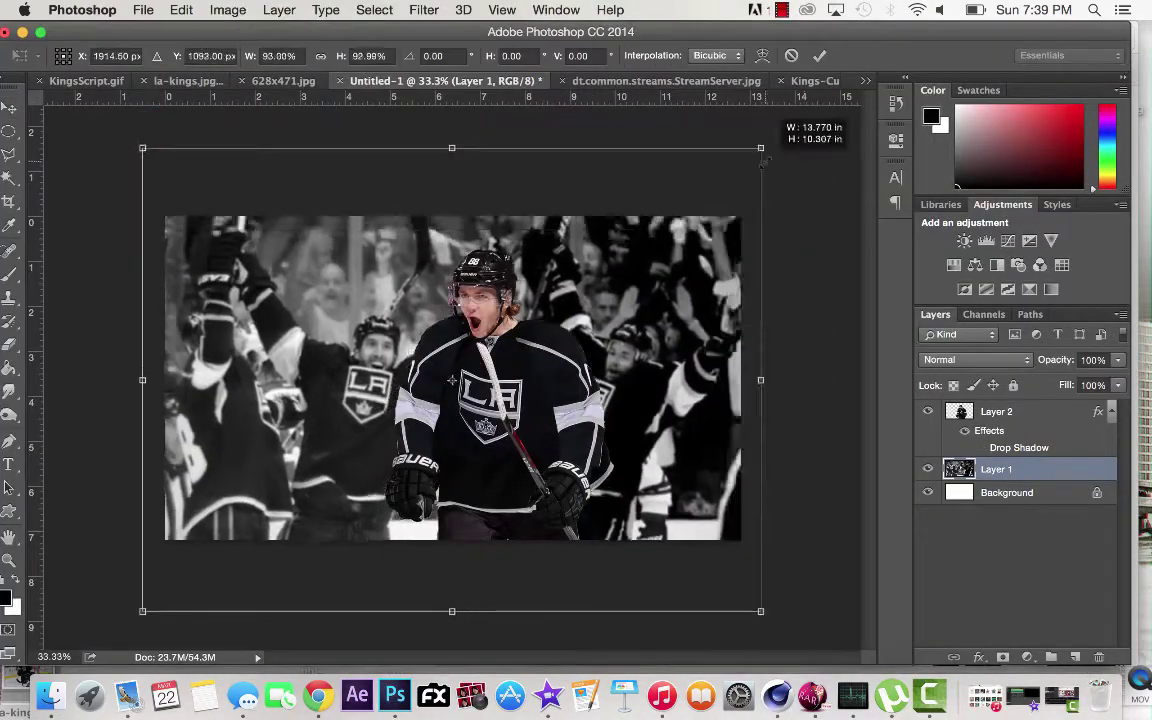
{"action": "key", "text": "Return"}
Create a new layer above Layer 1 and paint a soft white glow behind the player with a 2840 px brush at 0% hardness.
{"action": "key", "text": "super+shift+alt+n"}
{"action": "key", "text": "b"}
{"action": "key", "text": "x"}
{"action": "left_click", "coordinate": [66, 55]}
{"action": "key", "text": "Return"}
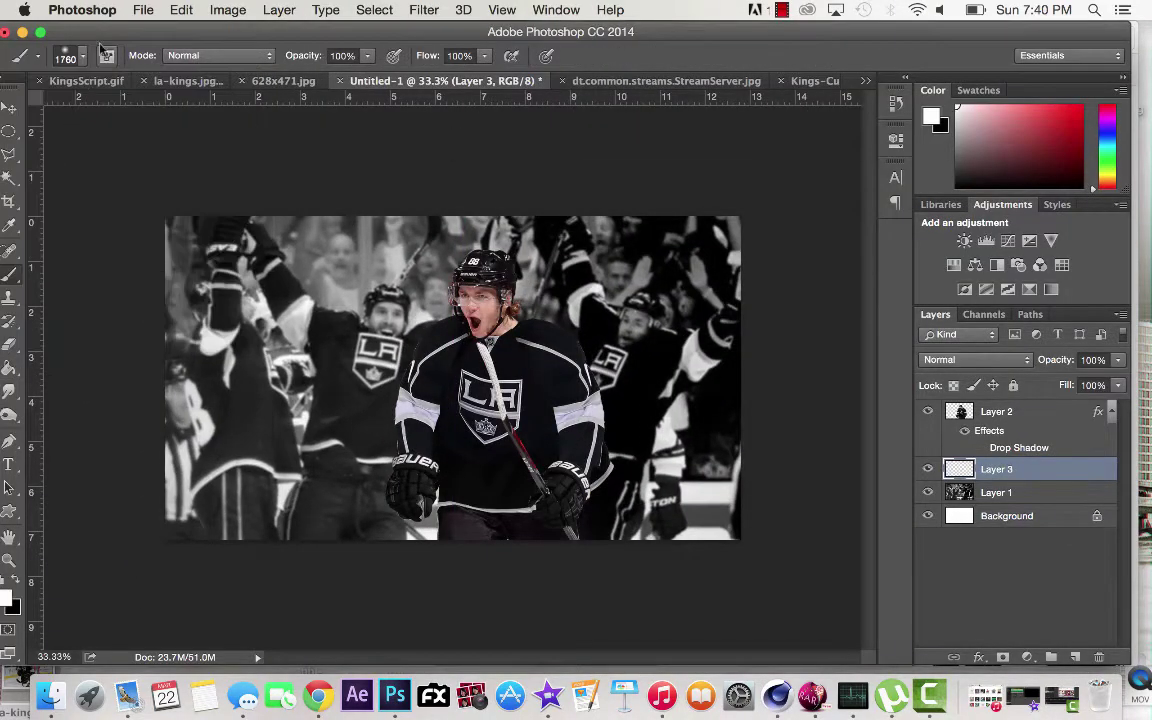
{"action": "left_click", "coordinate": [66, 55]}
{"action": "left_click_drag", "start_coordinate": [175, 108], "coordinate": [200, 111]}
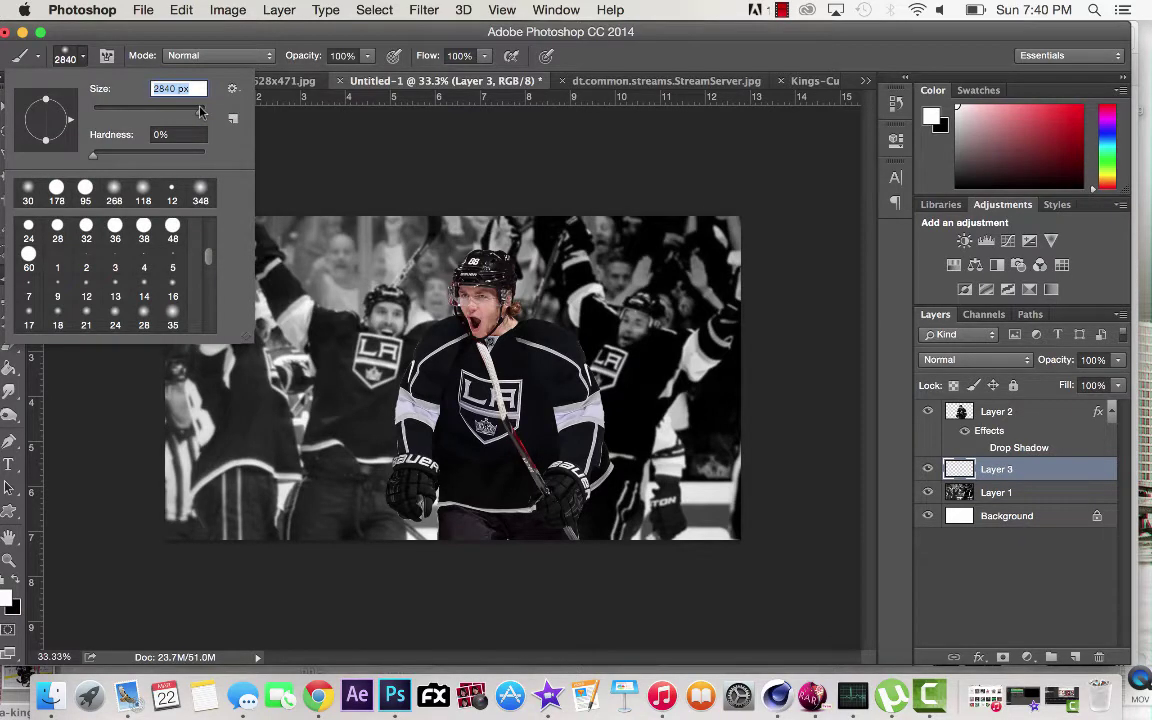
{"action": "key", "text": "Return"}
{"action": "left_click", "coordinate": [690, 490]}
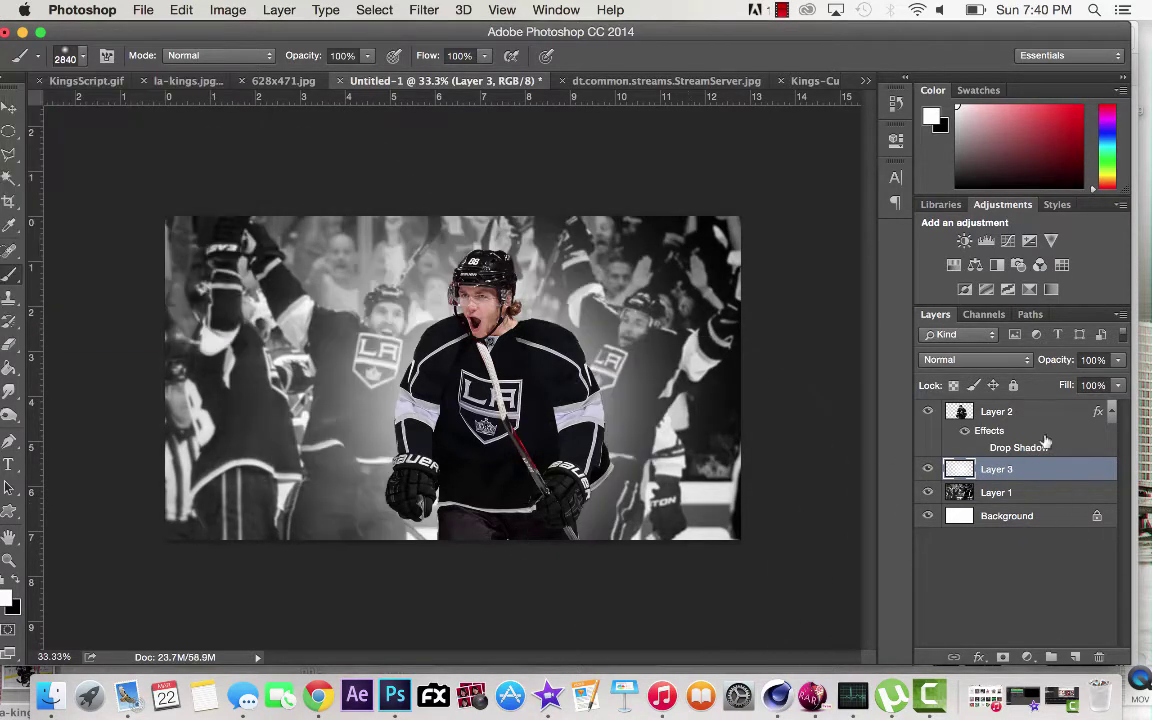
Add a Gradient Map adjustment layer above the player cut-out and blend it to boost the composite's contrast.
{"action": "left_click", "coordinate": [1045, 442]}
{"action": "left_click", "coordinate": [1029, 289]}
{"action": "left_click", "coordinate": [637, 229]}
{"action": "left_click", "coordinate": [975, 359]}
{"action": "left_click", "coordinate": [941, 375]}
{"action": "key", "text": "alt+bracketleft"}
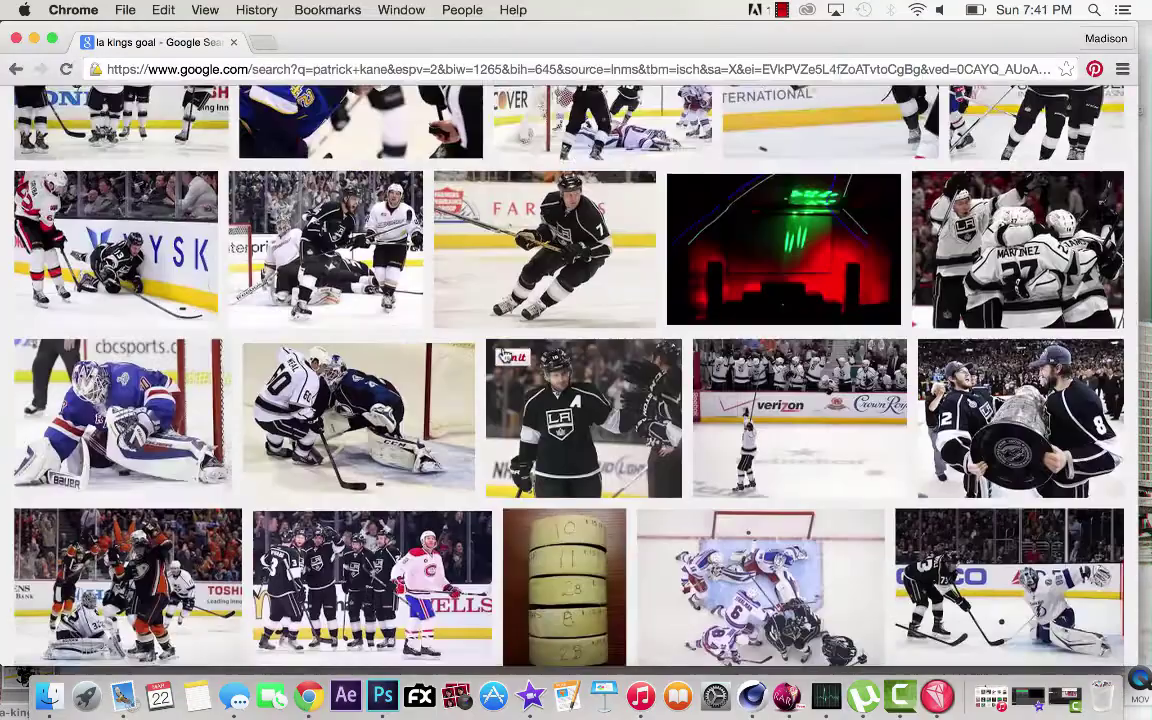
{"action": "scroll", "coordinate": [570, 380], "scroll_direction": "down", "scroll_amount": 10}
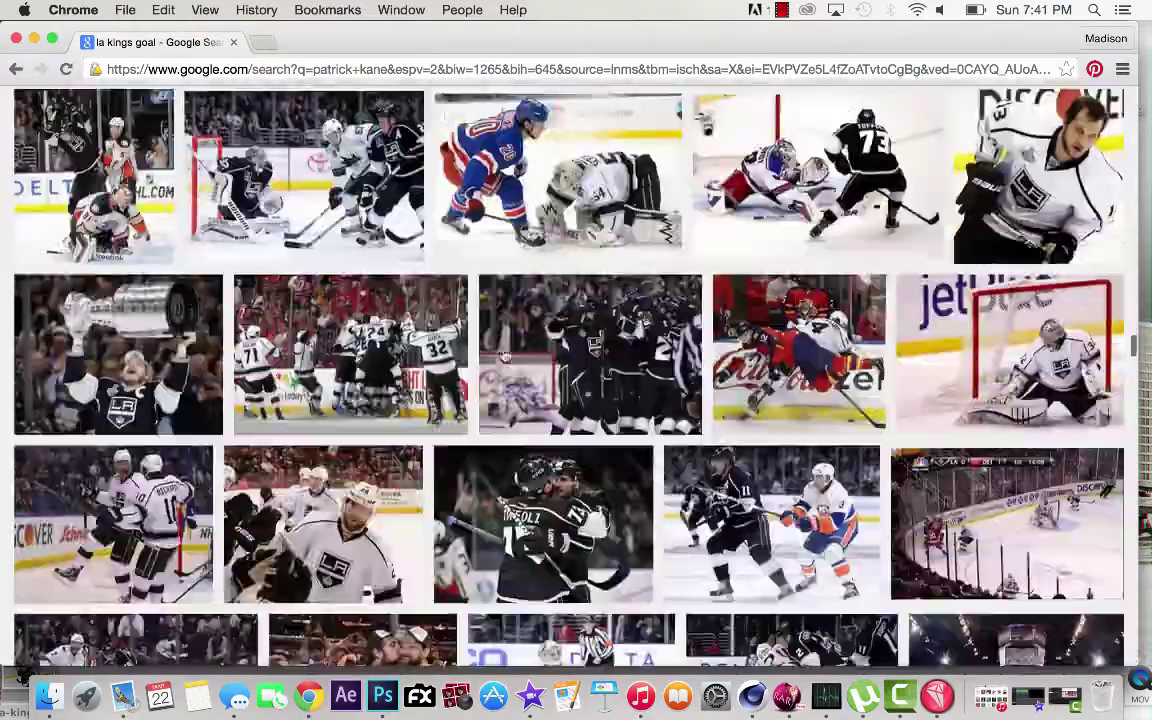
{"action": "scroll", "coordinate": [570, 380], "scroll_direction": "down", "scroll_amount": 15}
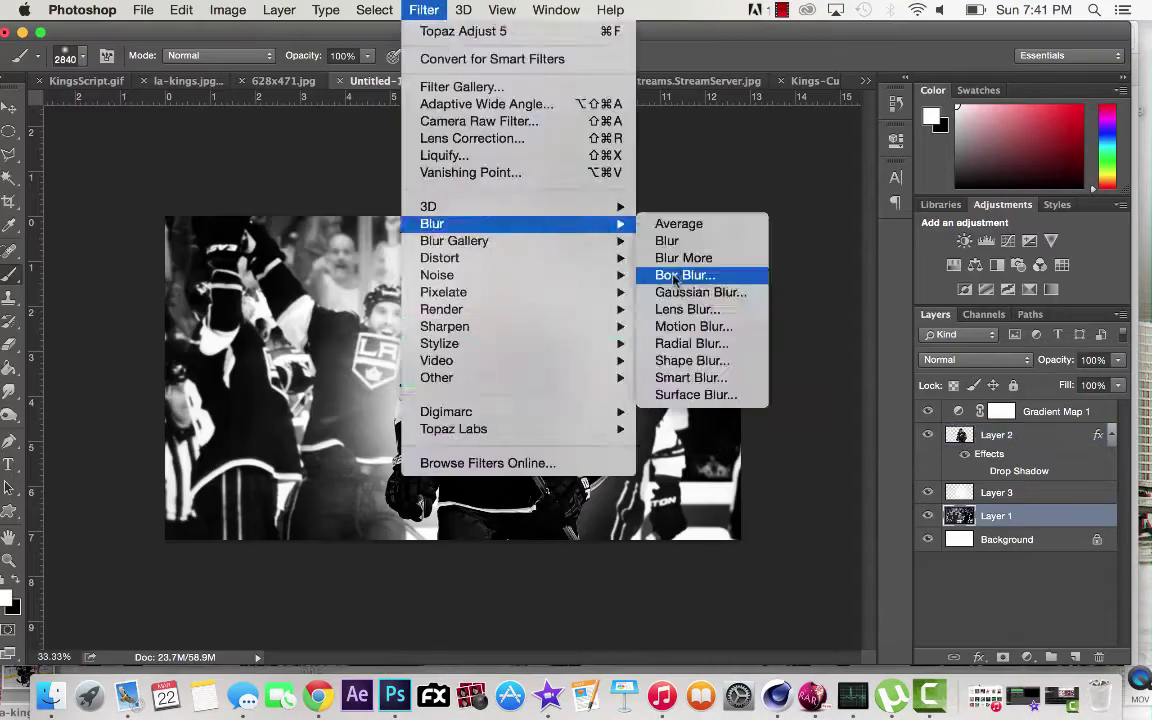
Apply a Gaussian Blur to the celebration photo on Layer 1.
{"action": "left_click", "coordinate": [700, 292]}
{"action": "key", "text": "Return"}
Clean up both jersey shoulders on Layer 2, cloning black fabric over the stray white marks along the sleeve edges.
{"action": "key", "text": "e"}
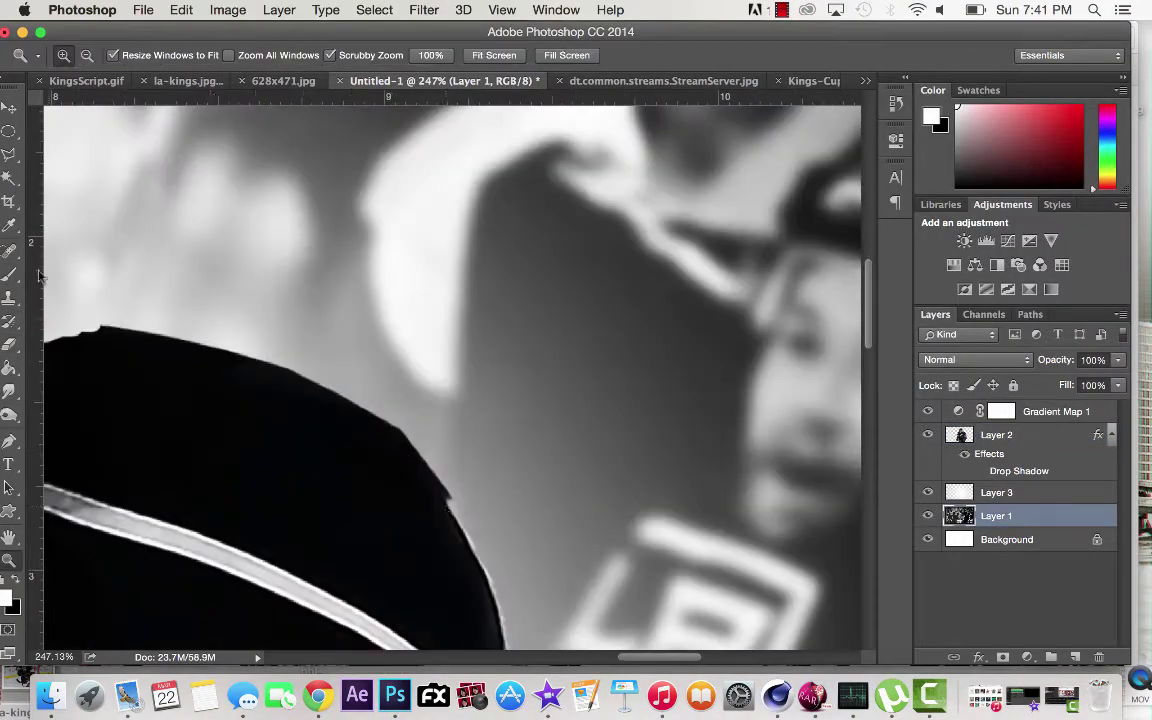
{"action": "key", "text": "l"}
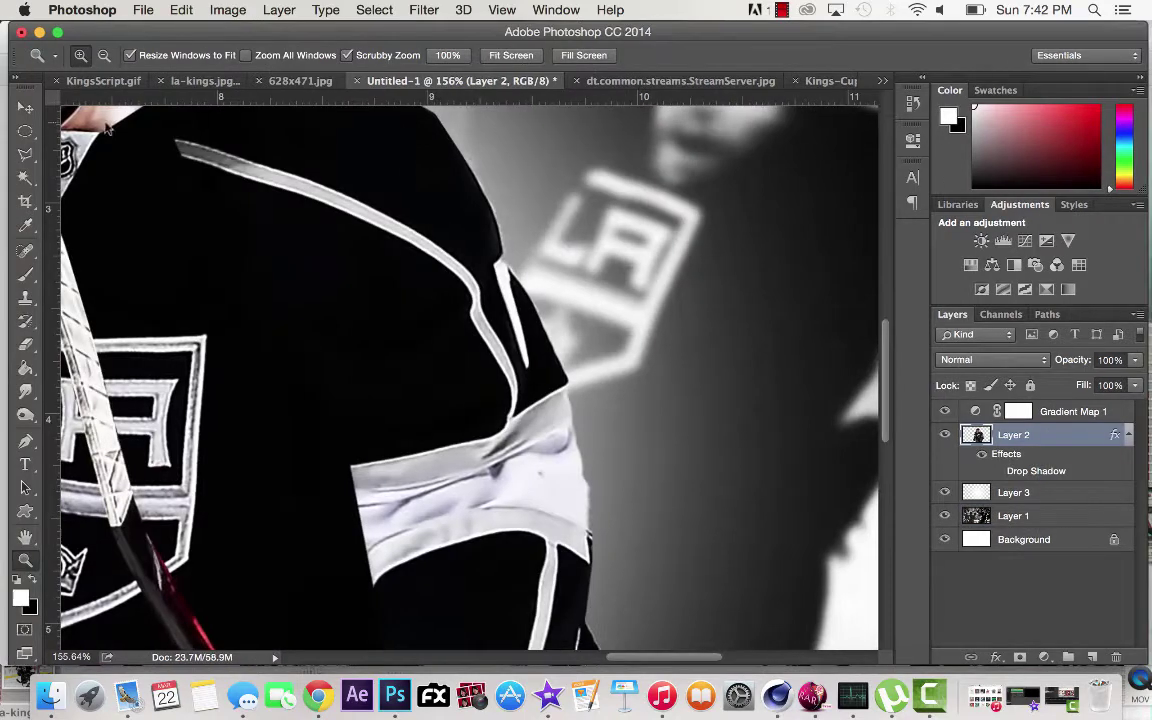
{"action": "key", "text": "s"}
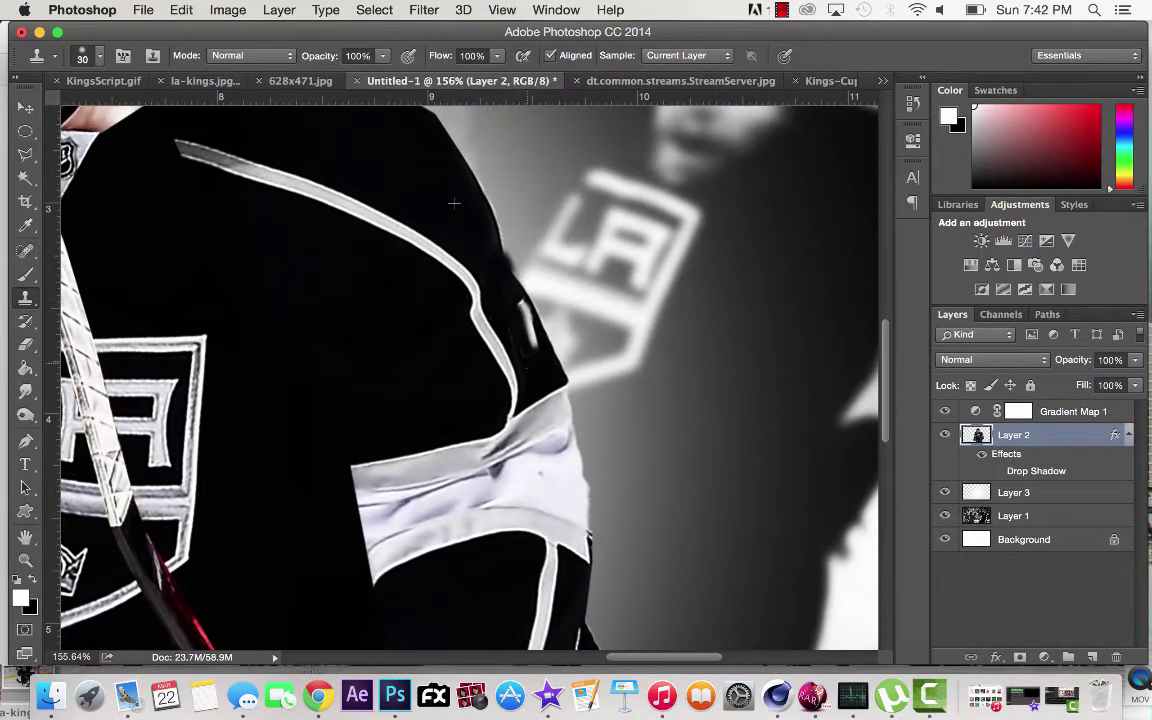
{"action": "key", "text": "l"}
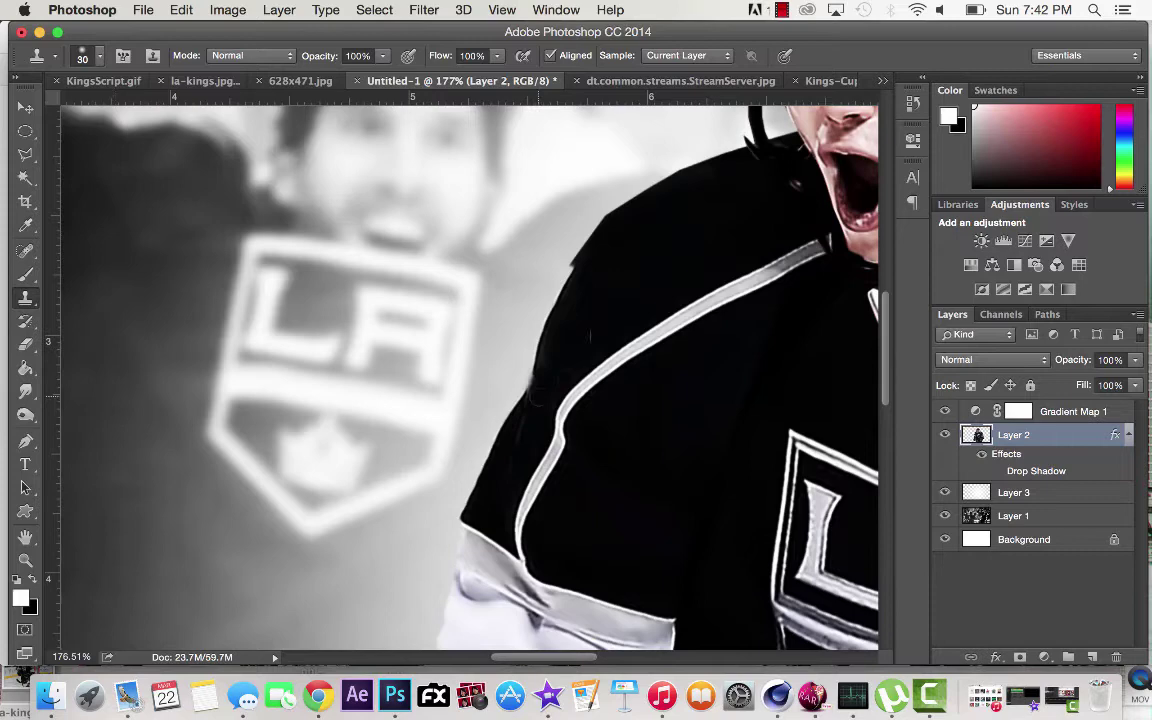
{"action": "key", "text": "l"}
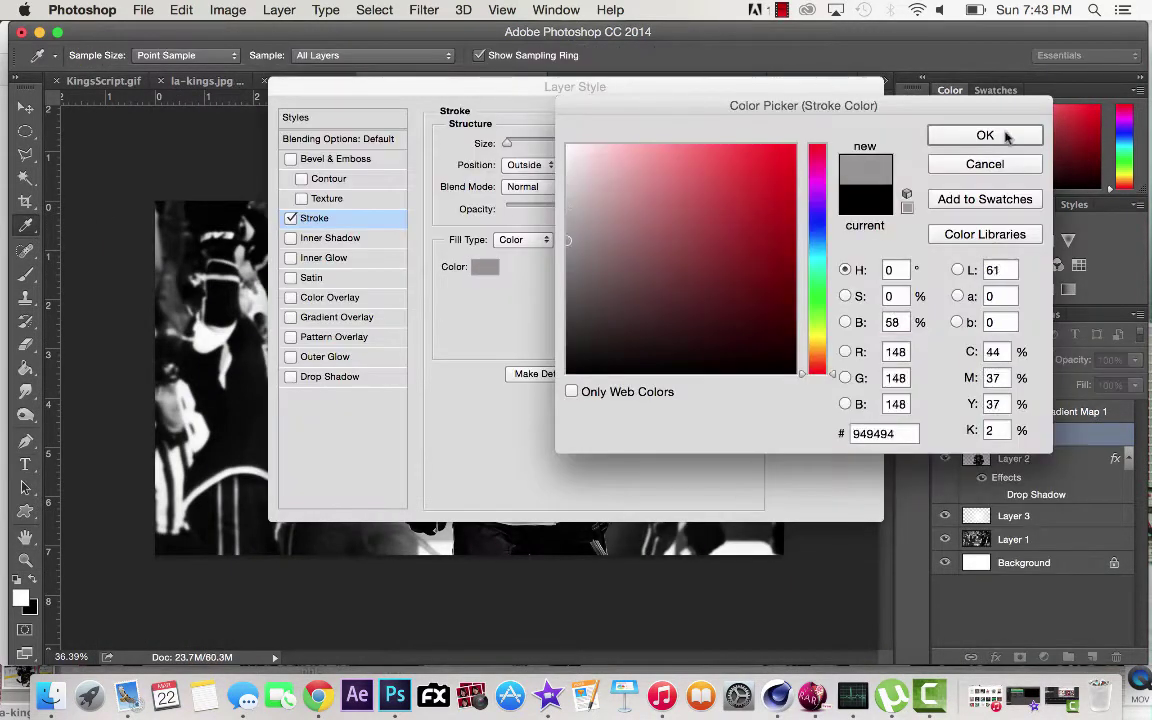
Add an outside stroke in grey #949494 to the number 8 and rasterize its layer style.
{"action": "left_click", "coordinate": [1003, 134]}
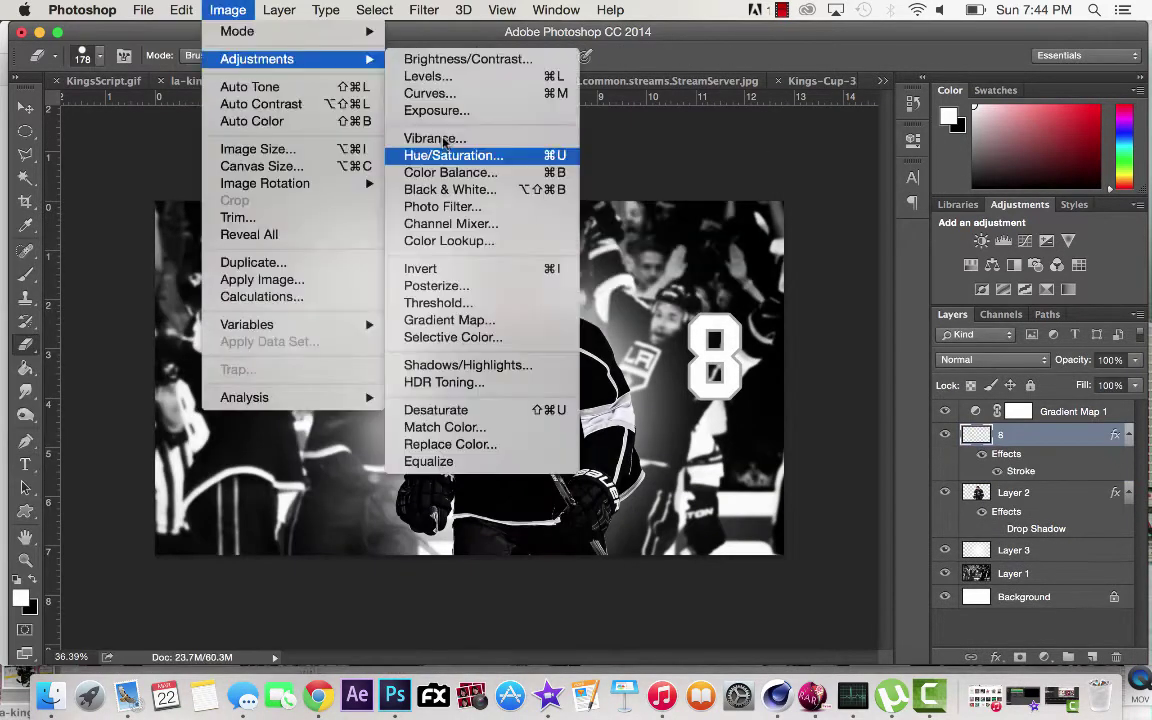
{"action": "mouse_move", "coordinate": [310, 330]}
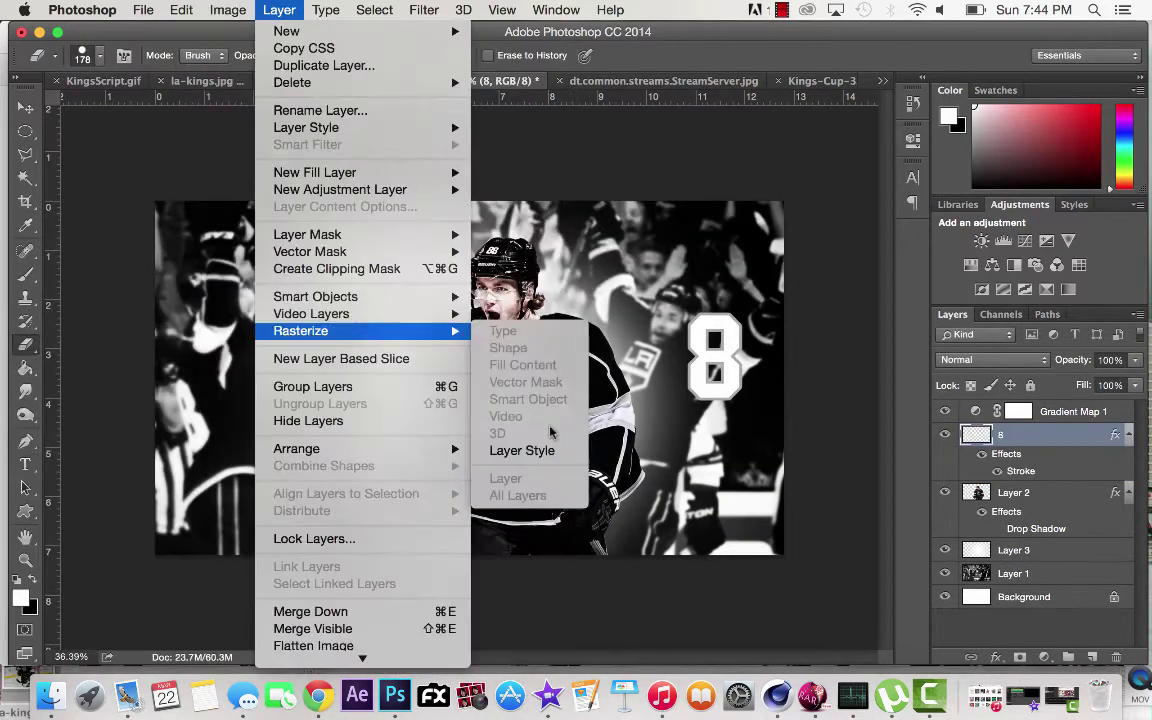
{"action": "left_click", "coordinate": [521, 450]}
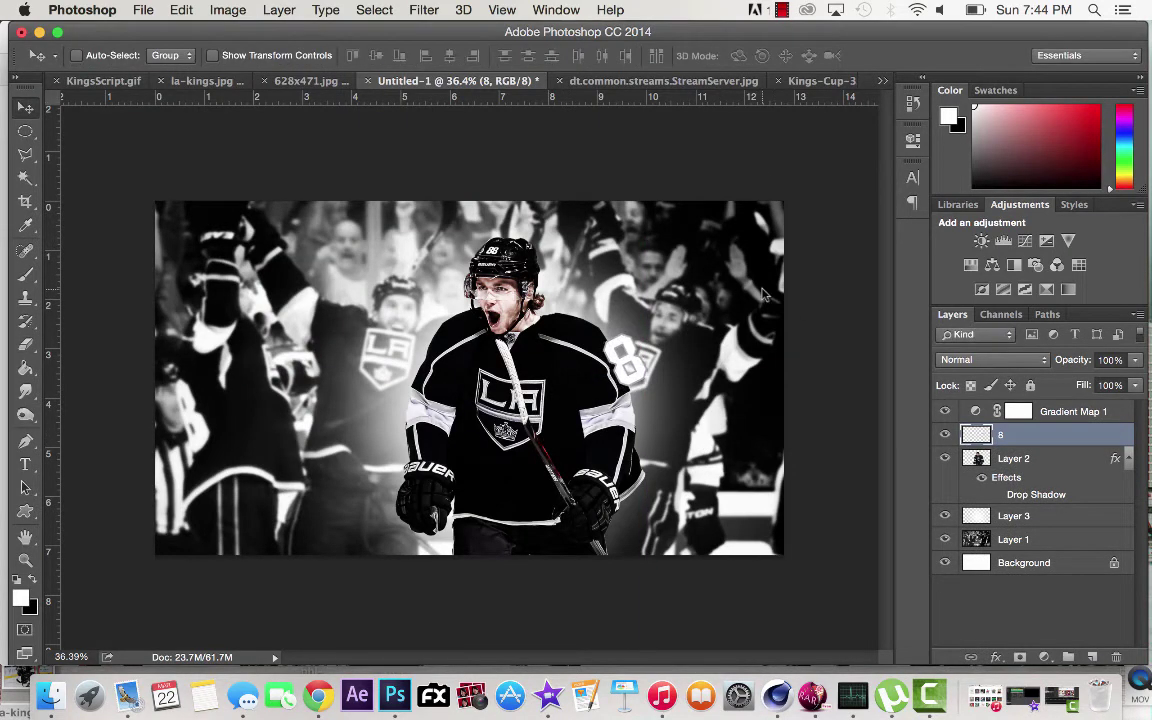
Duplicate the sleeve number 8, transform it and clip both number layers to the player on Layer 2.
{"action": "key", "text": "ctrl+j"}
{"action": "key", "text": "ctrl+t"}
{"action": "key", "text": "Return"}
{"action": "key", "text": "alt+ctrl+g"}
{"action": "key", "text": "z"}
{"action": "left_click_drag", "start_coordinate": [790, 340], "coordinate": [800, 341]}
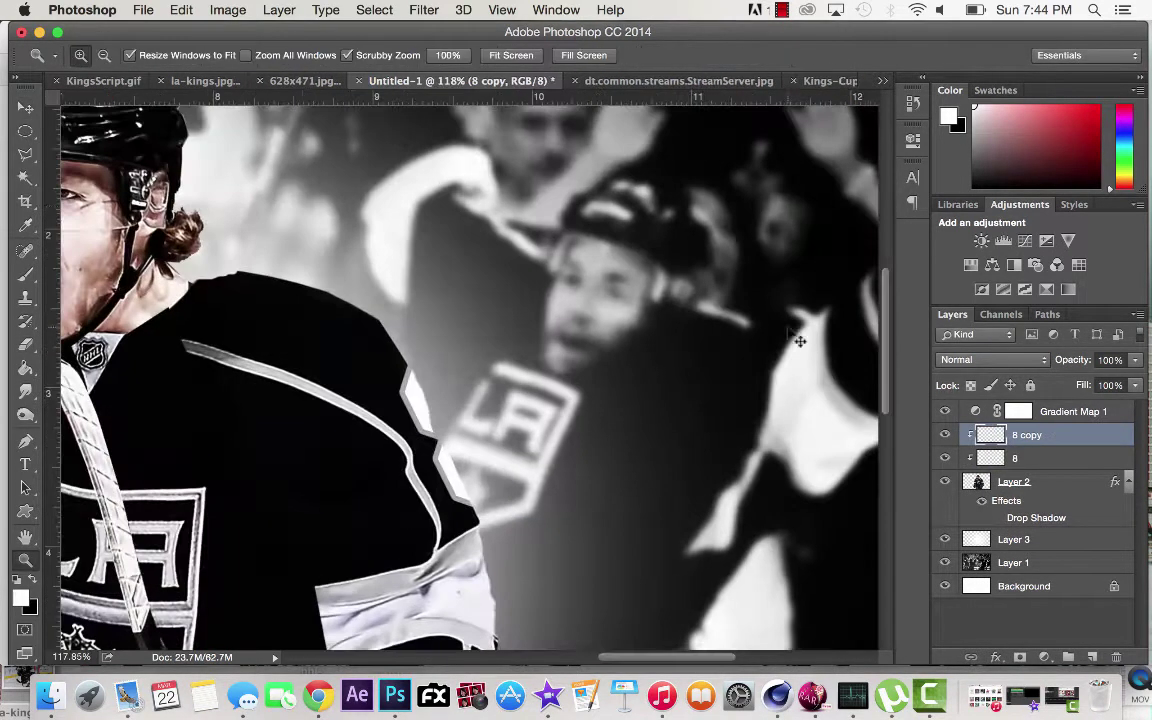
Fit the 8 copy along the outer edge of the player's opposite upper sleeve.
{"action": "scroll", "coordinate": [800, 341], "scroll_direction": "left", "scroll_amount": 10}
{"action": "key", "text": "ctrl+t"}
{"action": "key", "text": "Return"}
{"action": "key", "text": "b"}
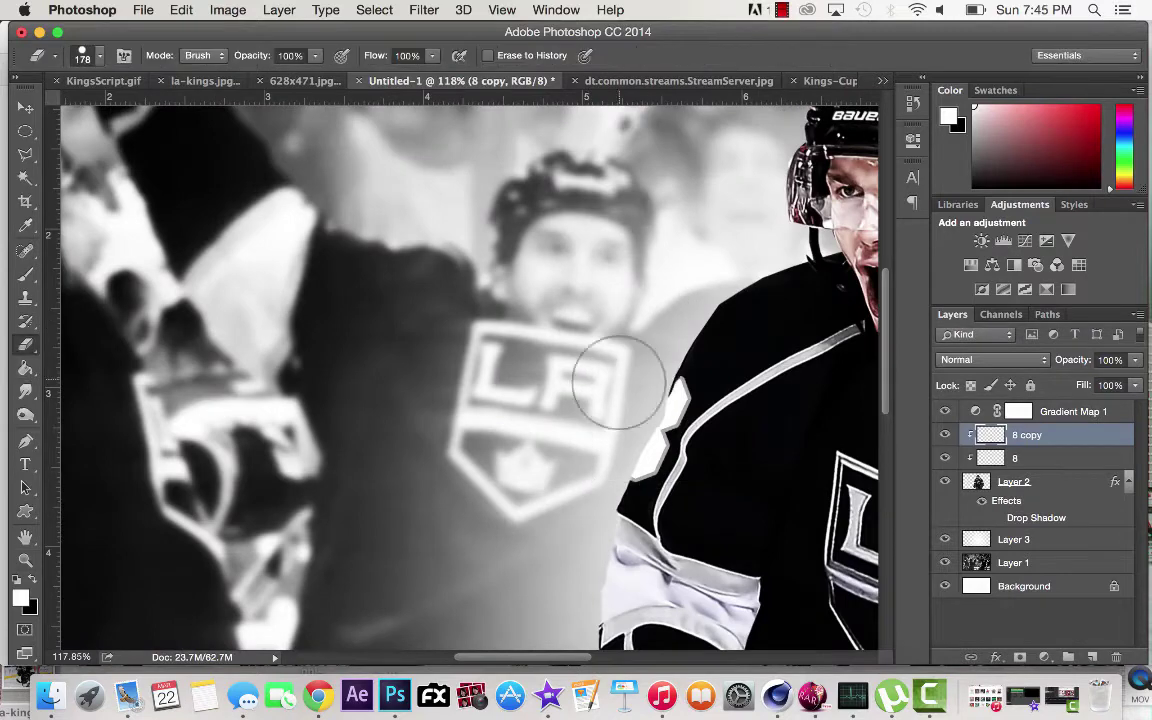
Shade the edges of the sleeve number in black with a 33 px brush on a new layer clipped to the player.
{"action": "key", "text": "o"}
{"action": "key", "text": "ctrl+alt+shift+n"}
{"action": "key", "text": "b"}
{"action": "key", "text": "x"}
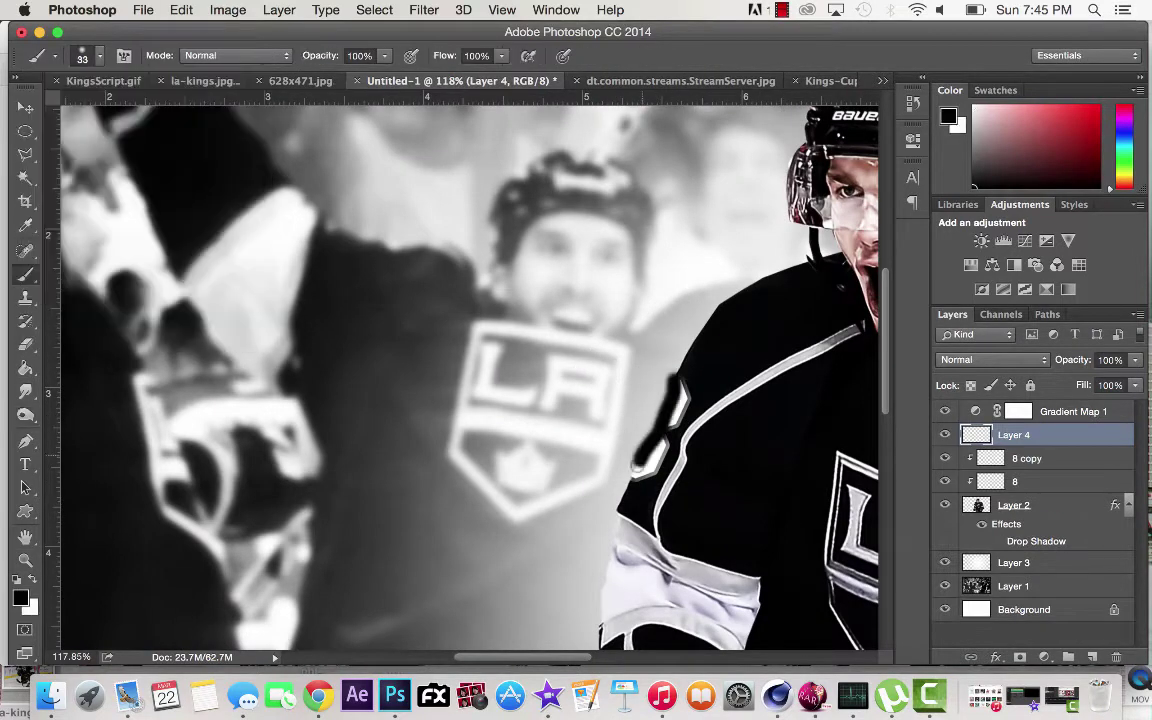
{"action": "left_click", "coordinate": [991, 457], "text": "alt"}
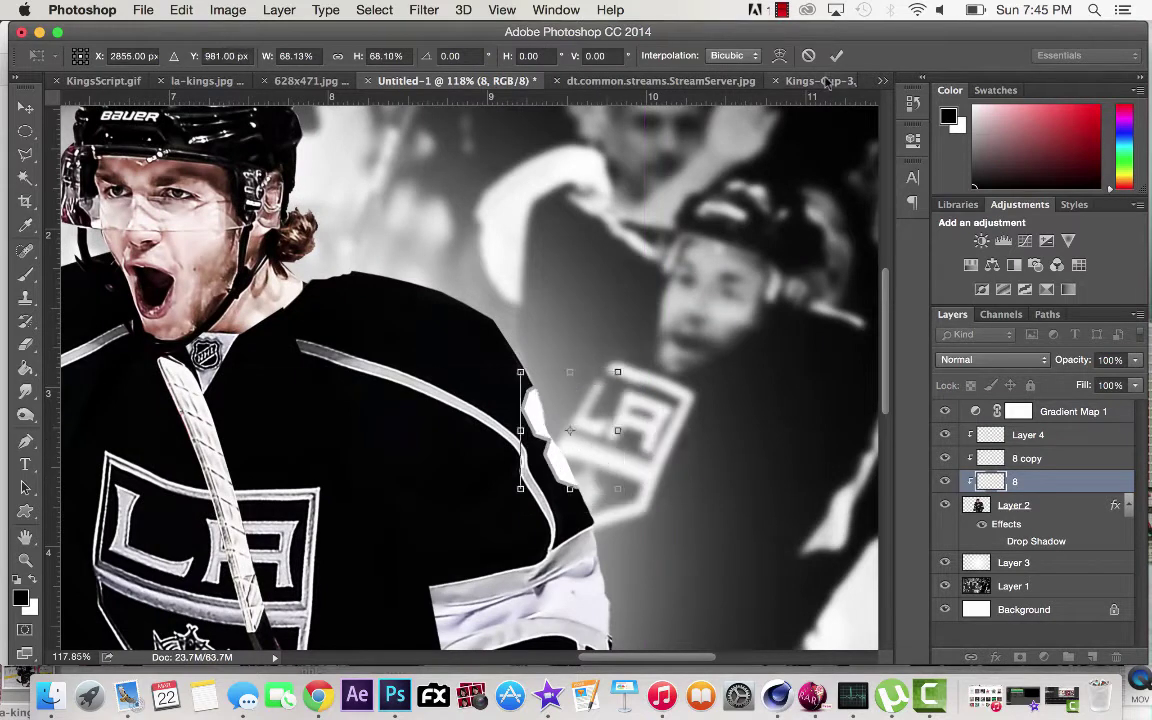
Scale the original number 8 to about 68% on its sleeve.
{"action": "key", "text": "Return"}
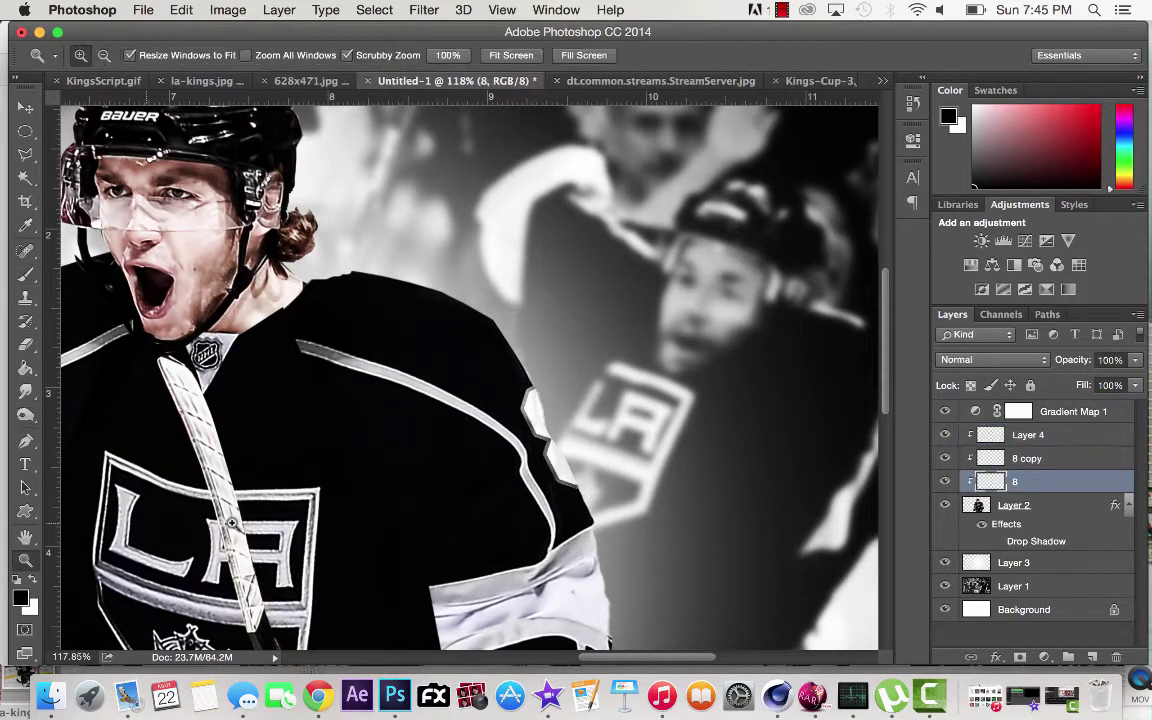
{"action": "scroll", "coordinate": [230, 521], "scroll_direction": "down", "scroll_amount": 5}
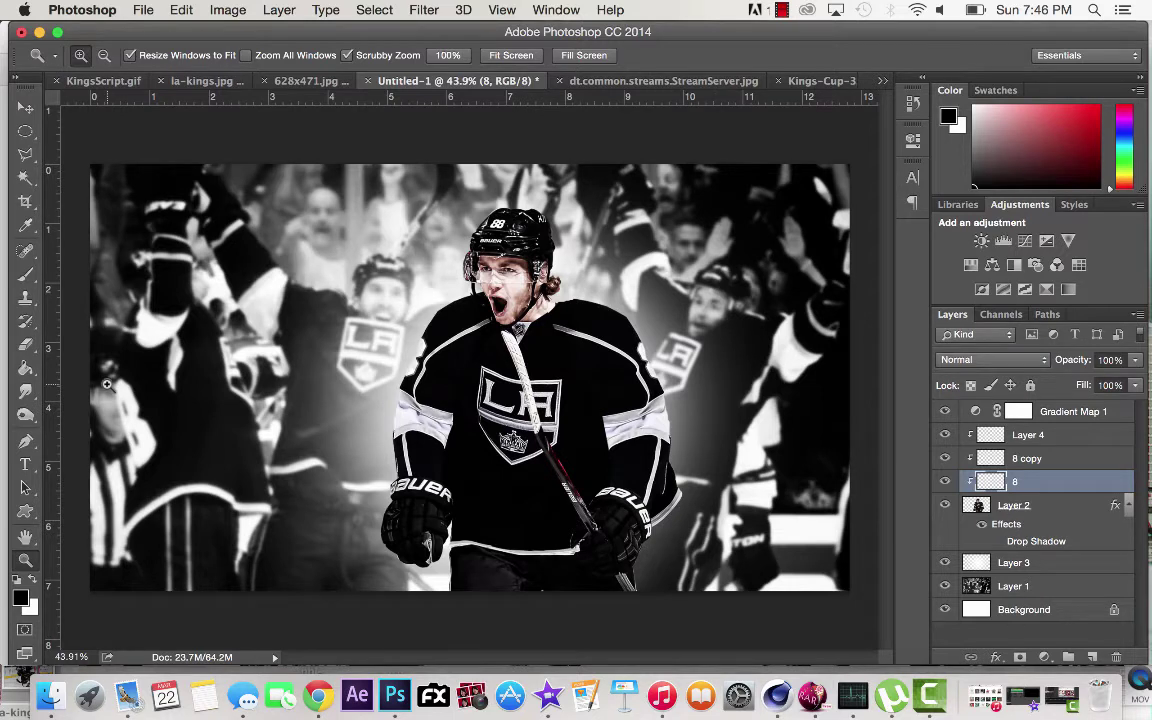
Crop the composite to a 640 by 640 square around the number 88 player.
{"action": "key", "text": "c"}
{"action": "left_click_drag", "start_coordinate": [821, 578], "coordinate": [766, 578]}
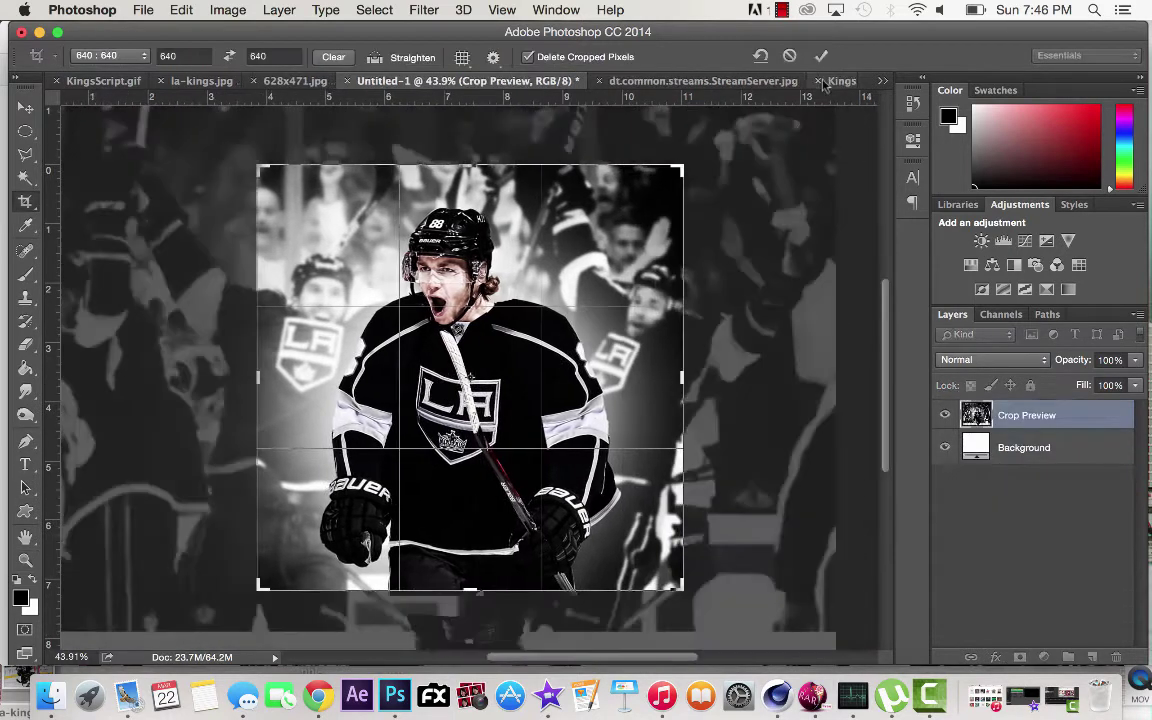
{"action": "key", "text": "Return"}
Add the text "sv" in NHL Los Angeles Regular at 150 pt and place its layer just below the Gradient Map.
{"action": "key", "text": "t"}
{"action": "left_click", "coordinate": [632, 360]}
{"action": "left_click", "coordinate": [636, 56]}
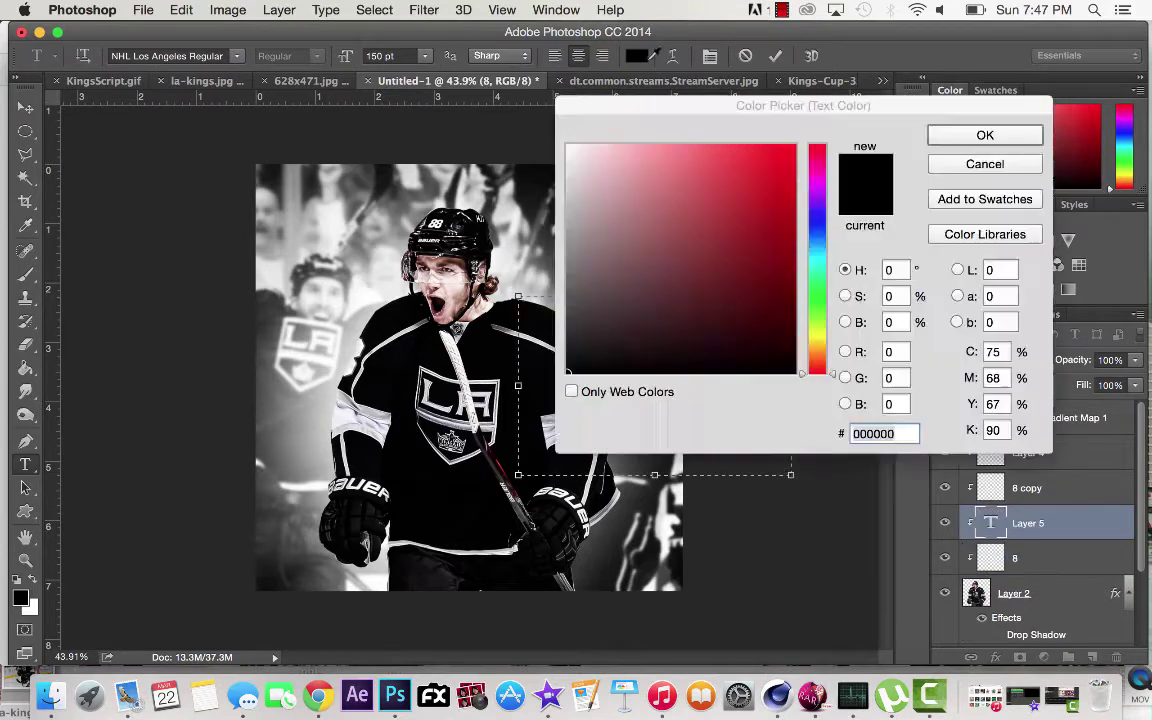
{"action": "left_click", "coordinate": [1018, 134]}
{"action": "type", "text": "sv"}
{"action": "left_click_drag", "start_coordinate": [1000, 522], "coordinate": [1016, 410]}
{"action": "key", "text": "v"}
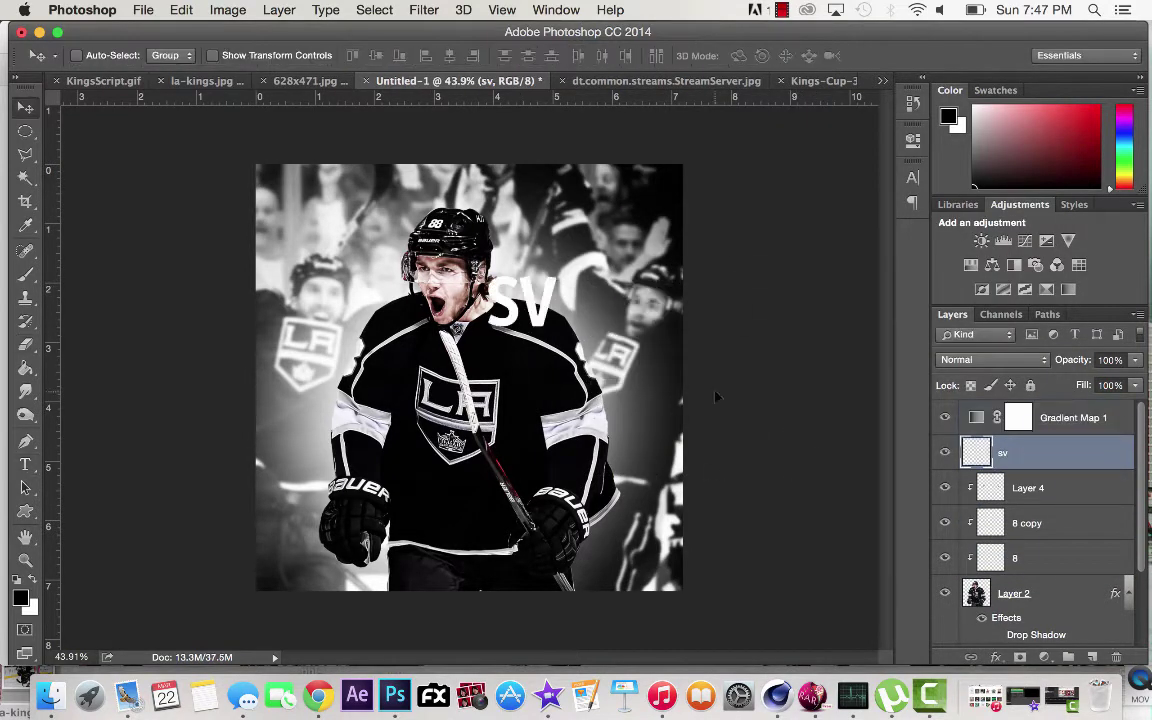
Move the sv text away from the player's face and delete it.
{"action": "left_click_drag", "start_coordinate": [630, 325], "coordinate": [727, 437]}
{"action": "key", "text": "BackSpace"}
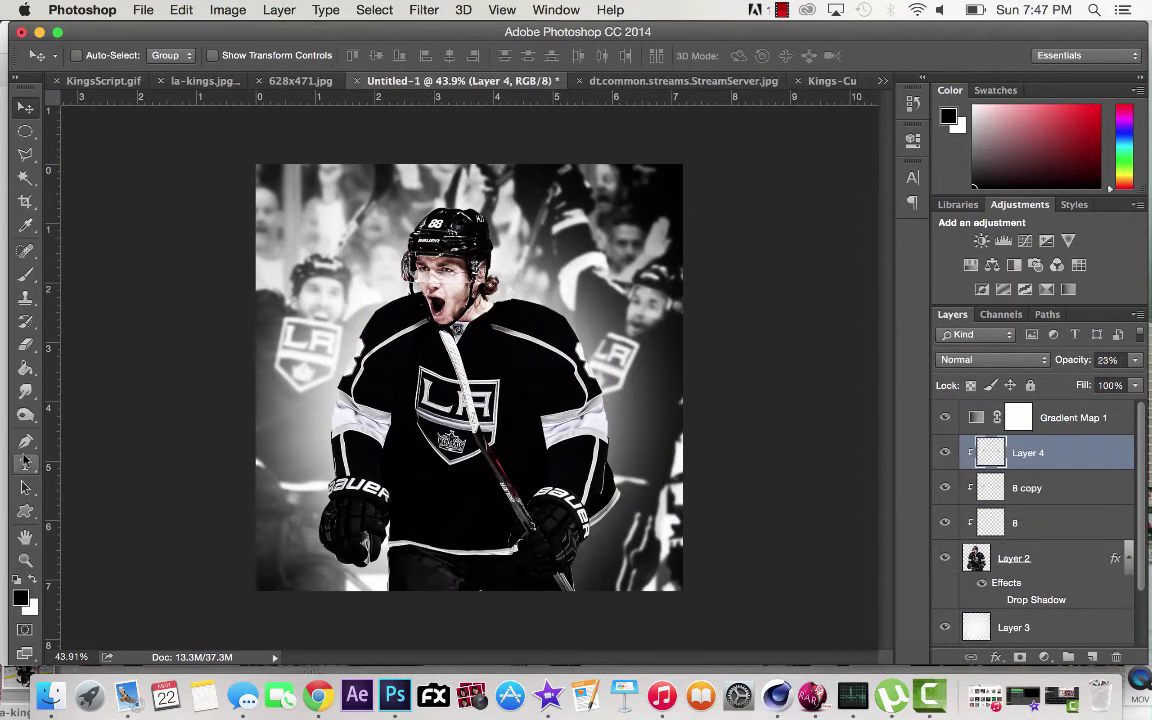
{"action": "key", "text": "t"}
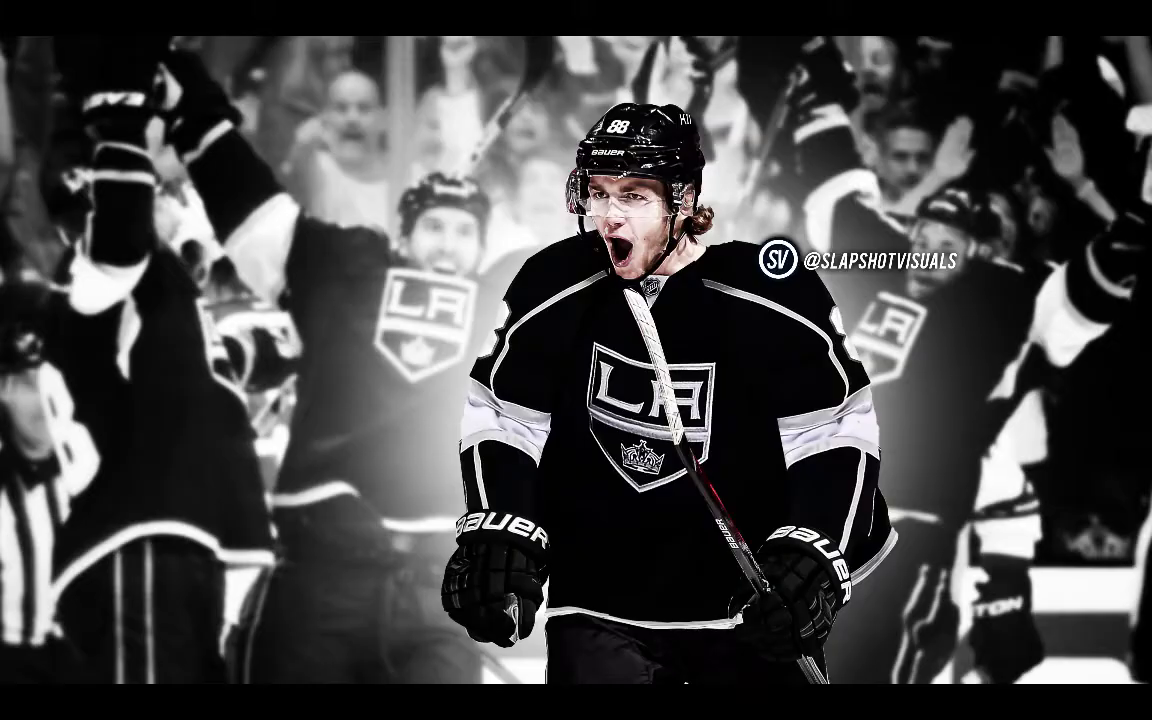